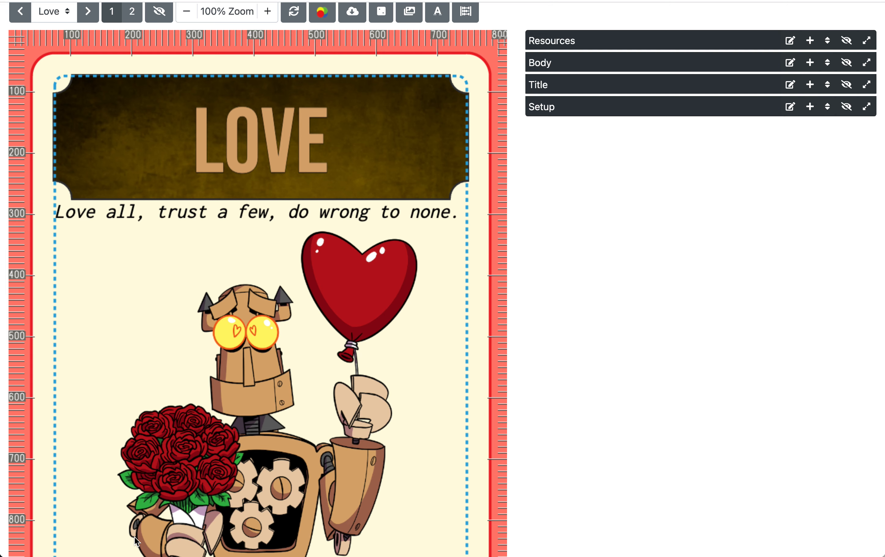
Expand the Title group and show its group position settings
key(super+r)
click(578, 90)
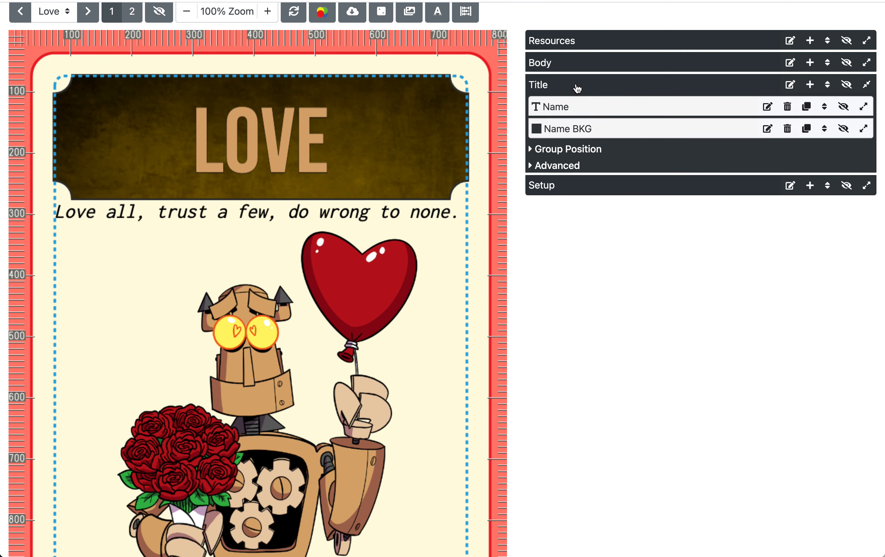
click(576, 168)
click(575, 167)
click(576, 150)
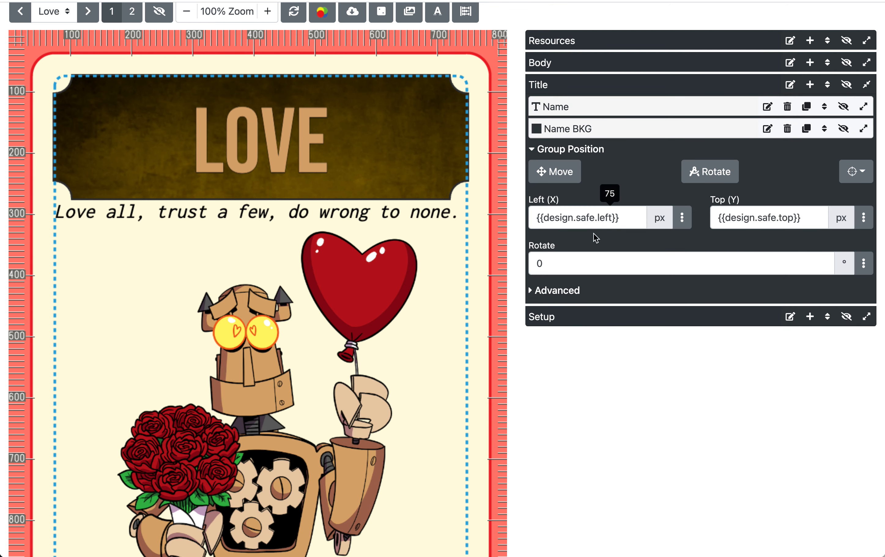
drag(555, 218, 667, 217)
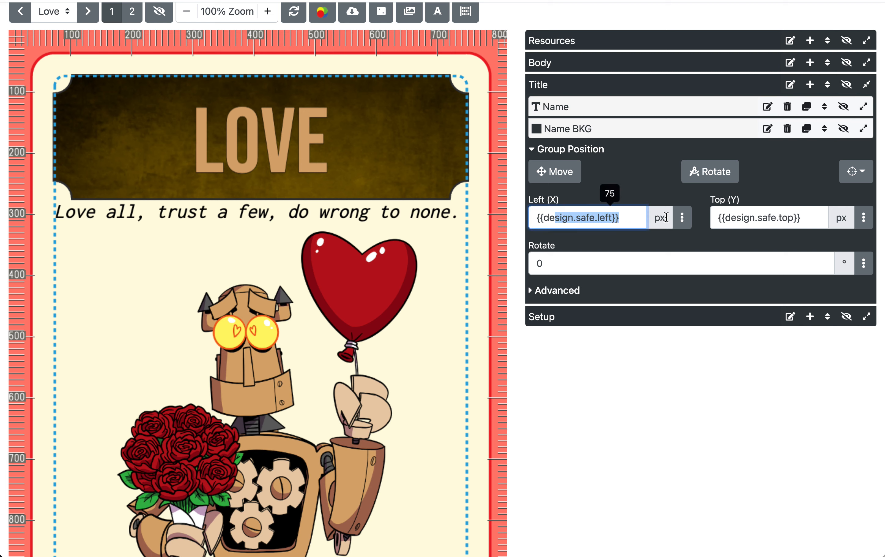
Examine the design and function shortcuts available for the Title group's Left (X) value
click(682, 217)
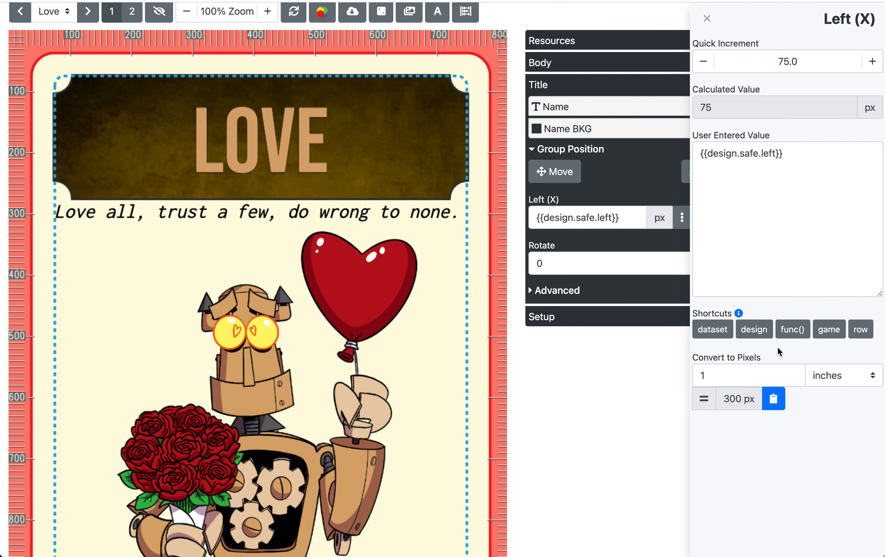
click(754, 329)
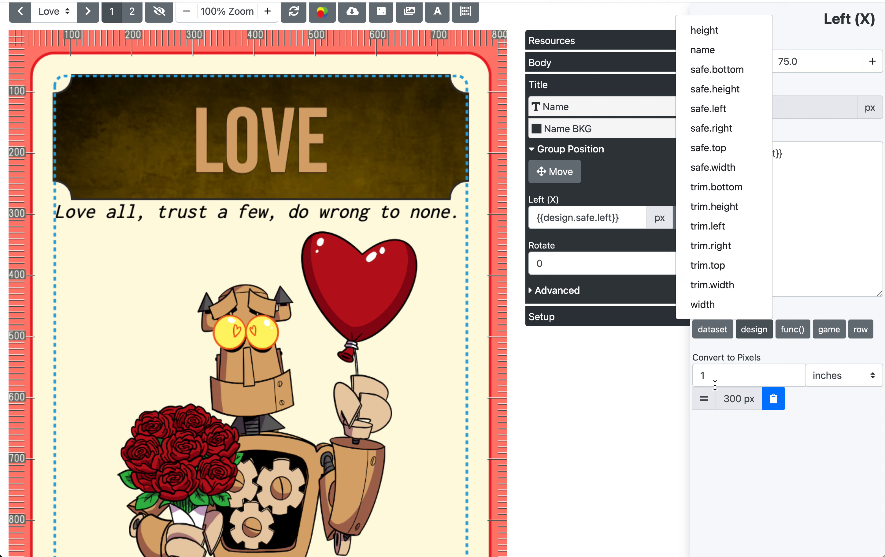
click(654, 387)
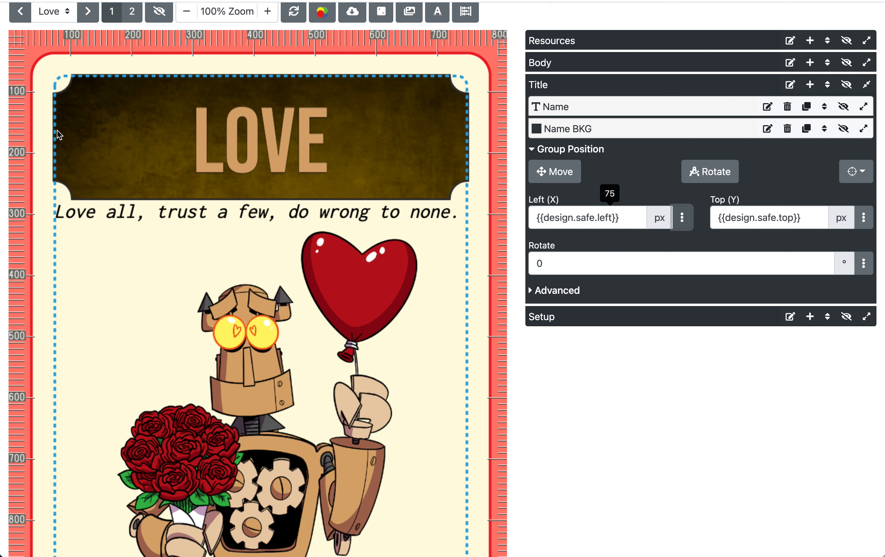
triple_click(570, 219)
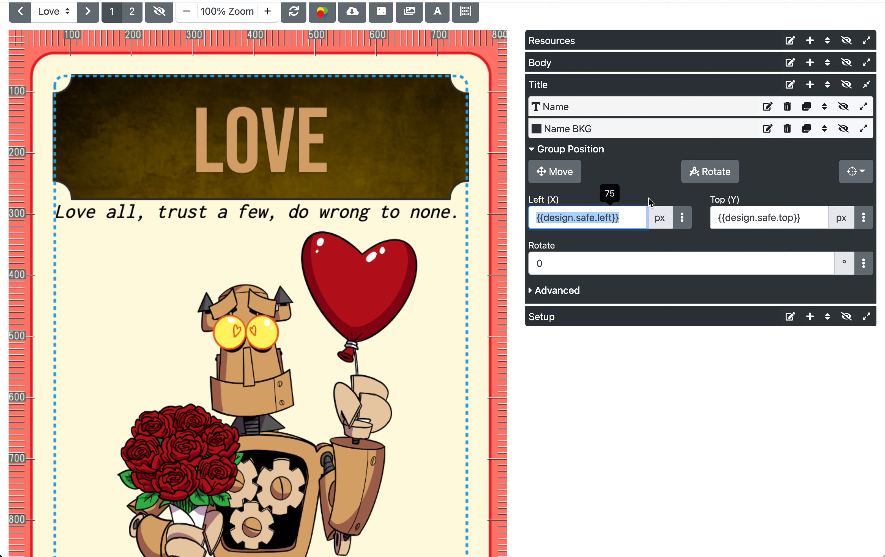
click(682, 217)
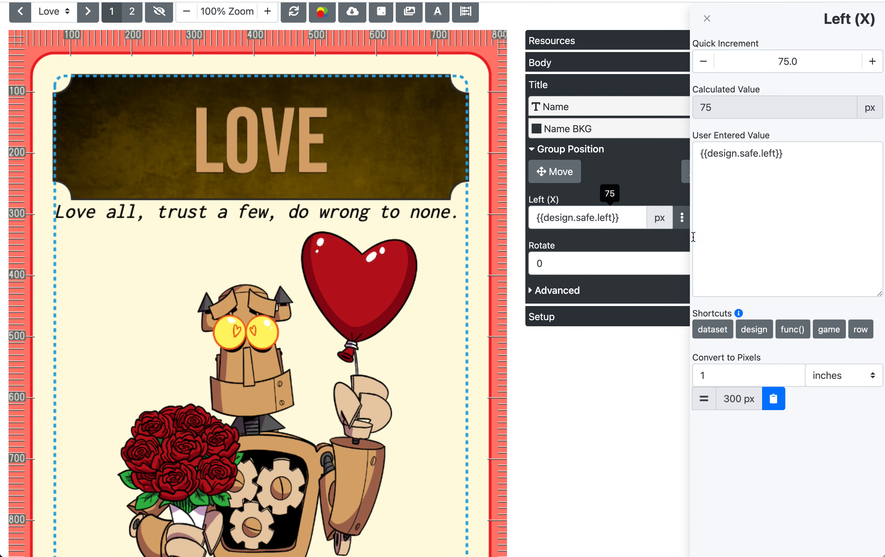
click(724, 336)
click(753, 331)
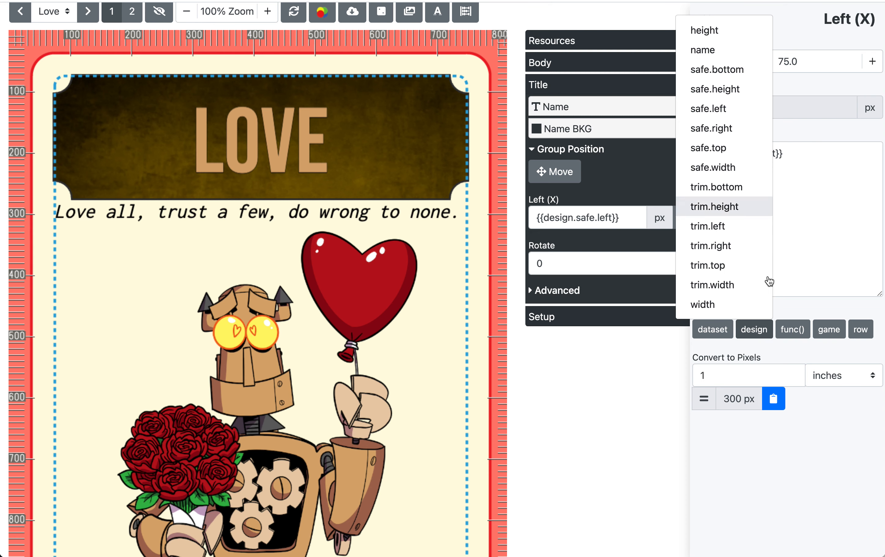
click(795, 329)
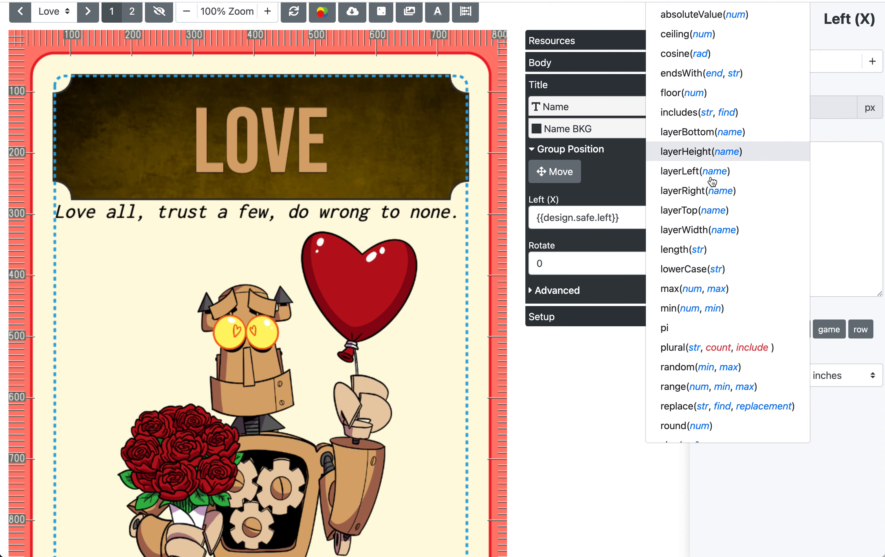
click(845, 293)
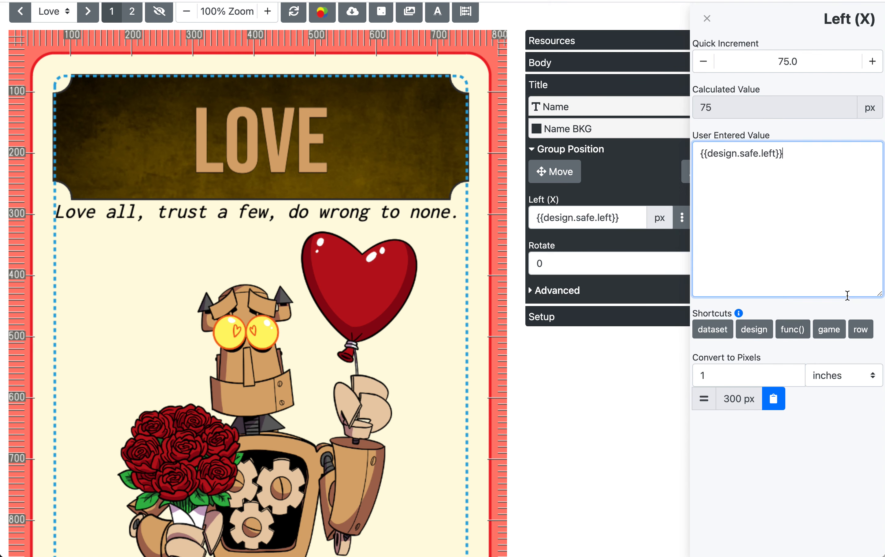
click(650, 370)
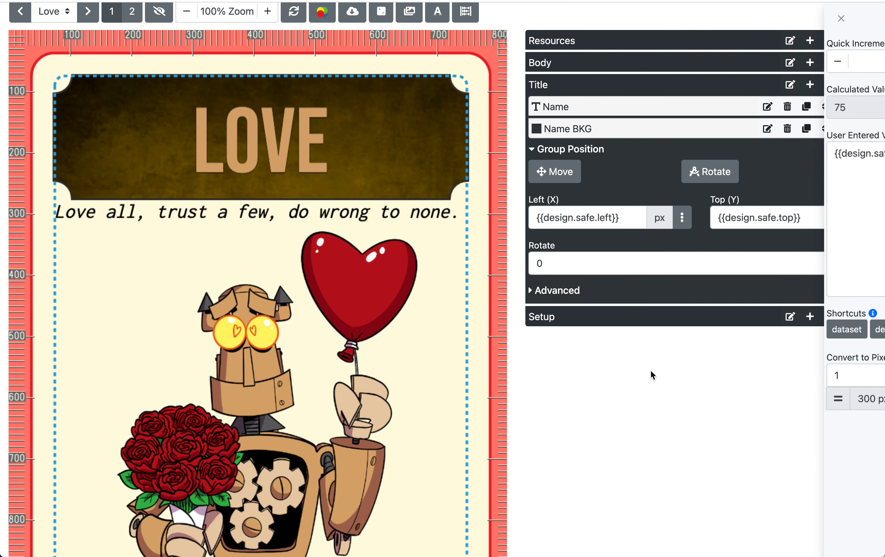
Show the Title group's advanced settings and get the group's width bound
click(574, 291)
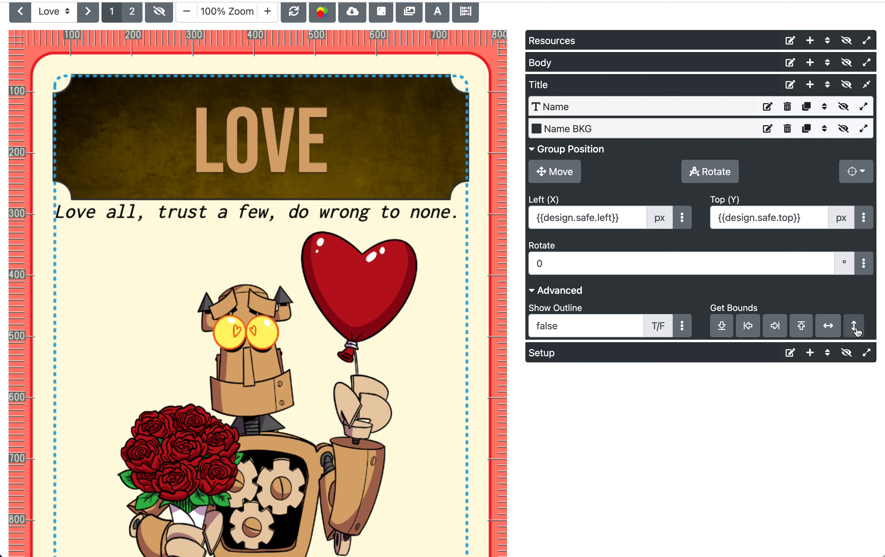
click(835, 328)
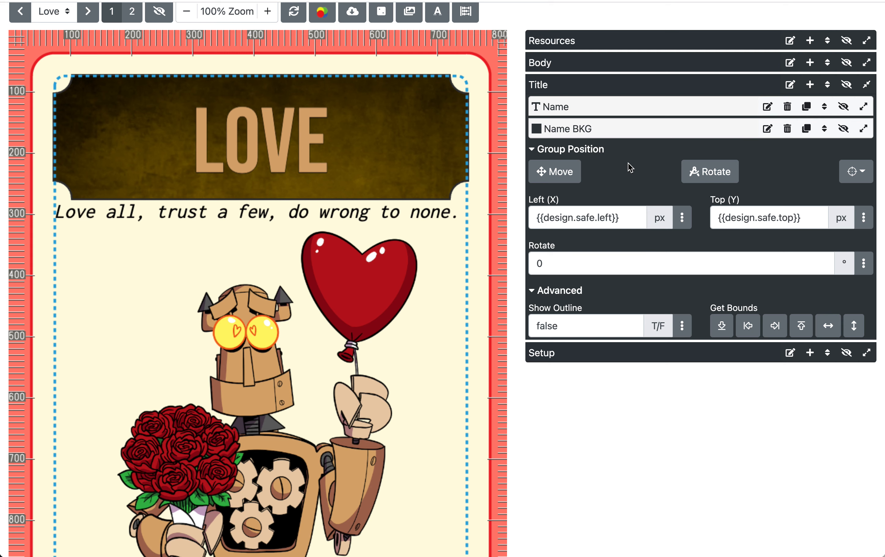
Expand the Art layer in the Body group and show its image settings
click(585, 64)
click(579, 91)
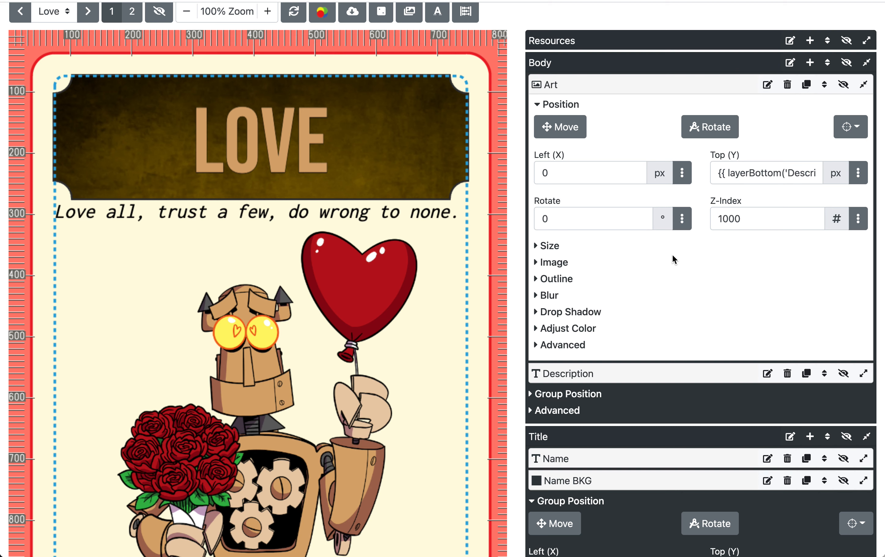
click(556, 262)
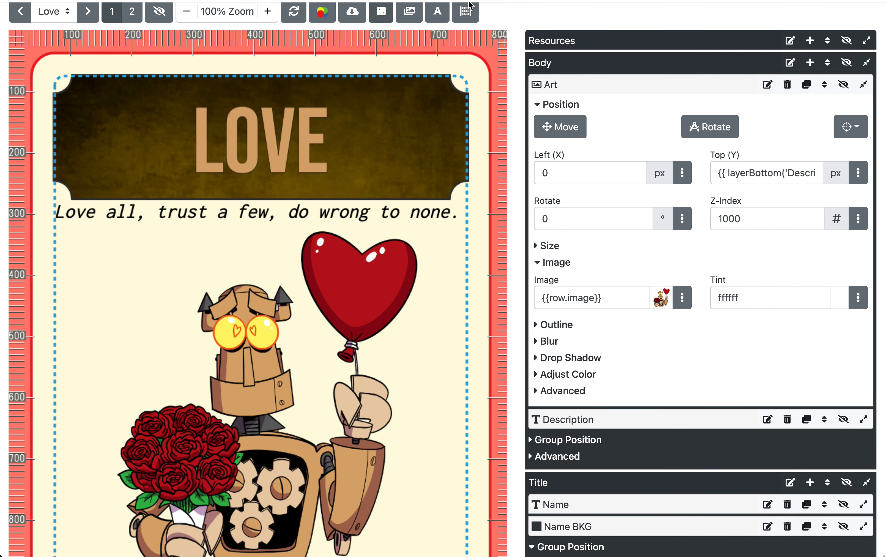
Examine the Love row's image expression in the COG Cards dataset and copy it
click(466, 11)
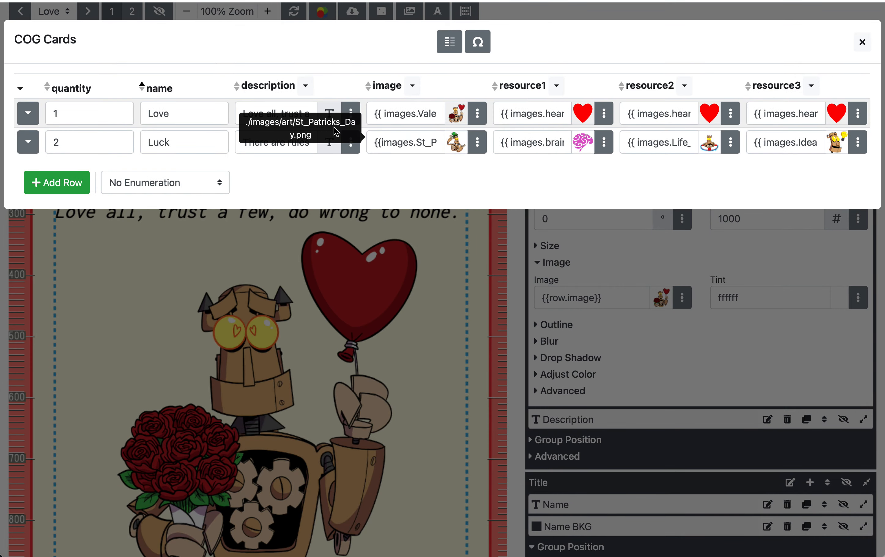
click(477, 113)
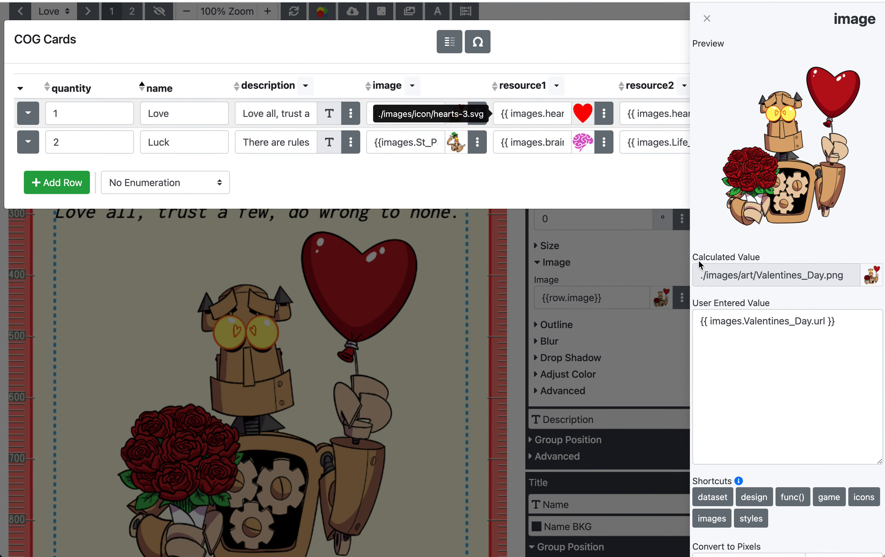
drag(759, 319, 809, 319)
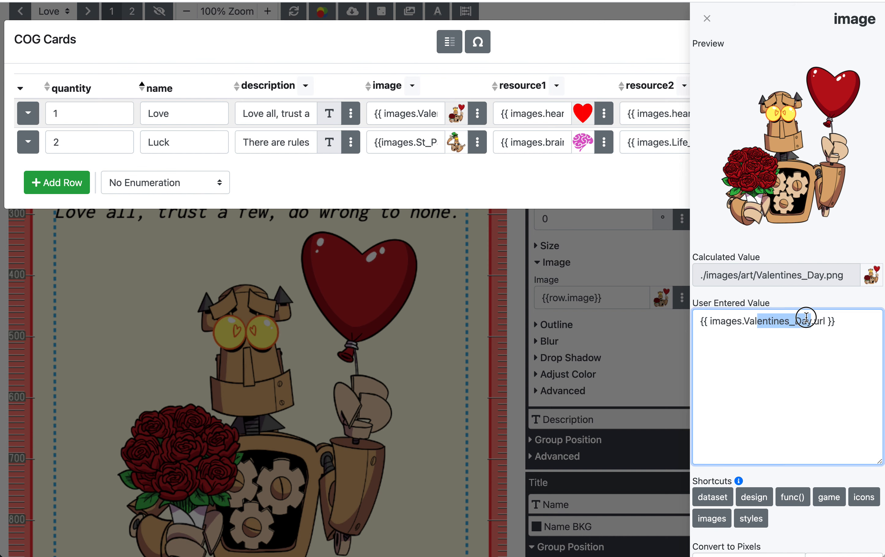
click(808, 318)
click(711, 320)
drag(710, 320, 818, 320)
click(758, 320)
double_click(783, 322)
double_click(820, 323)
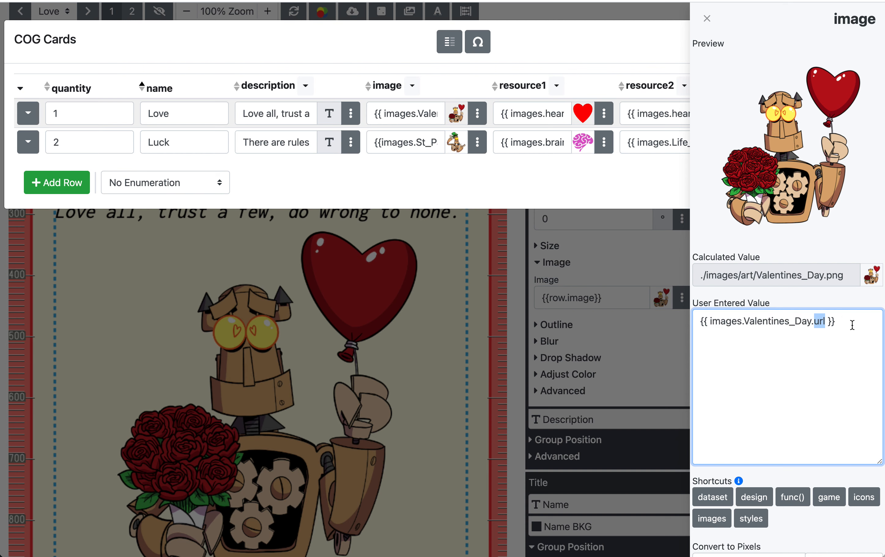
triple_click(836, 320)
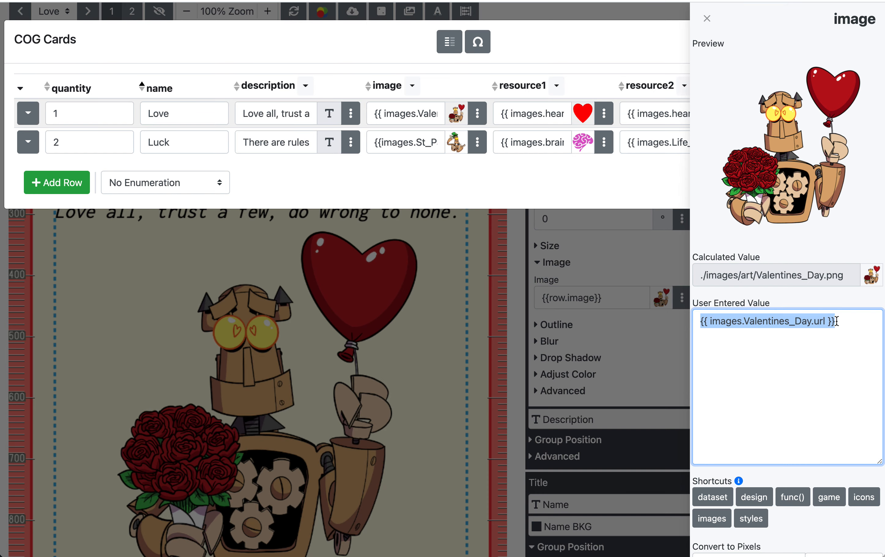
click(707, 18)
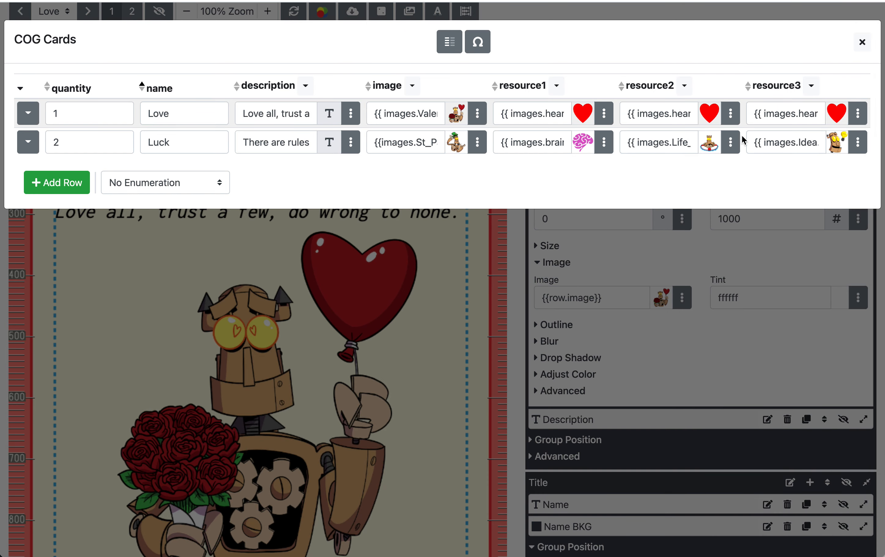
click(603, 231)
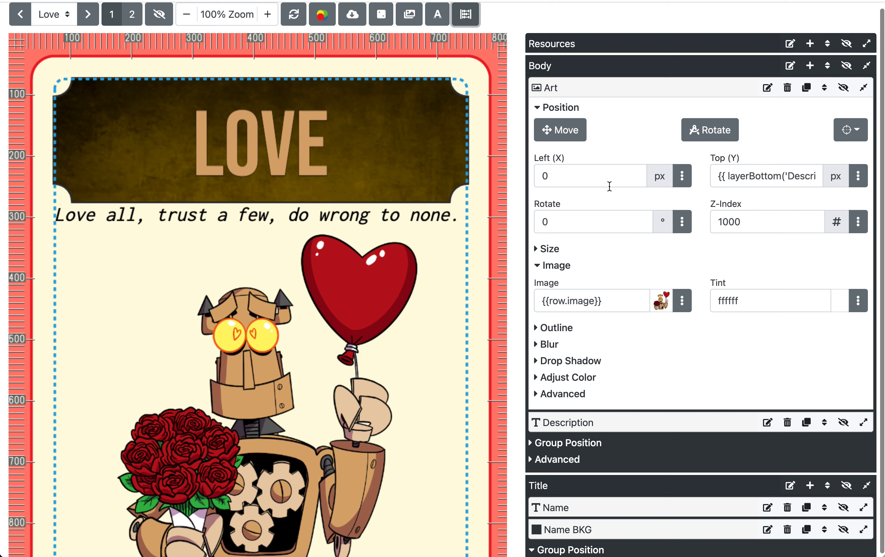
Try the copied expression as the Art layer's Left (X) value, replacing its url property with width
click(596, 180)
key(ctrl+a)
key(ctrl+v)
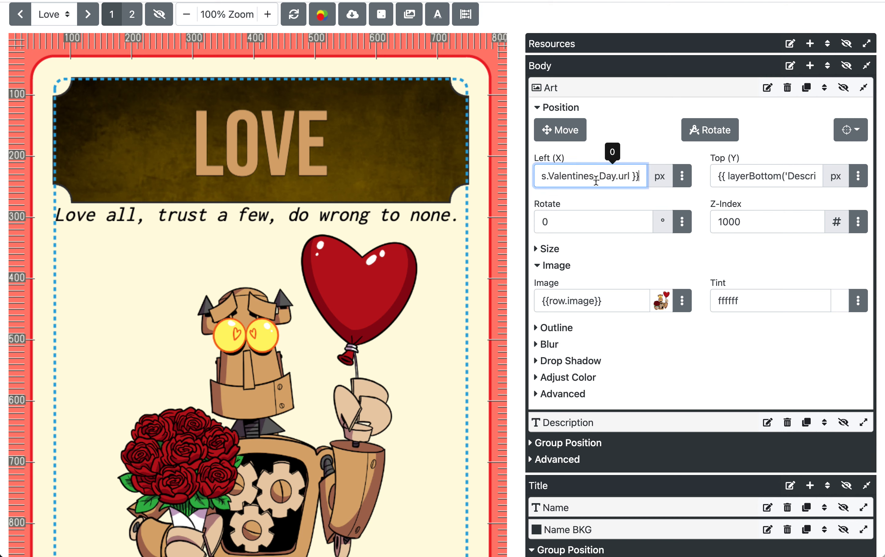
double_click(621, 177)
double_click(621, 177)
triple_click(619, 178)
click(630, 177)
key(BackSpace)
key(BackSpace)
key(BackSpace)
text(wid)
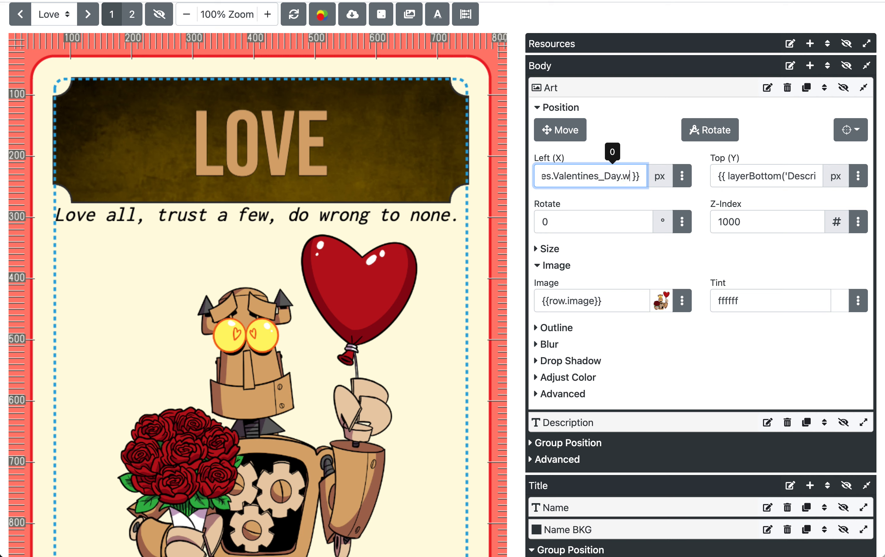
text(th)
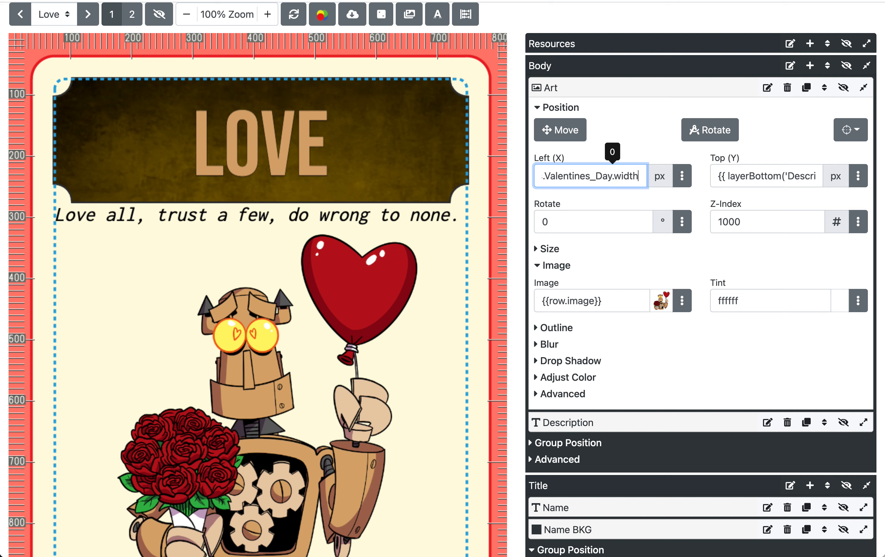
Undo the expression edits in the Art layer's Left (X) value
key(super+z)
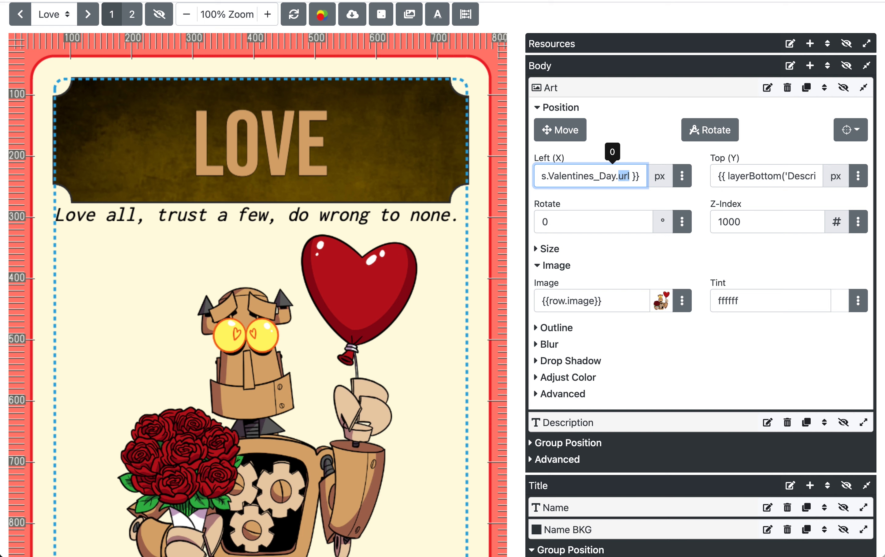
key(super+z)
click(627, 198)
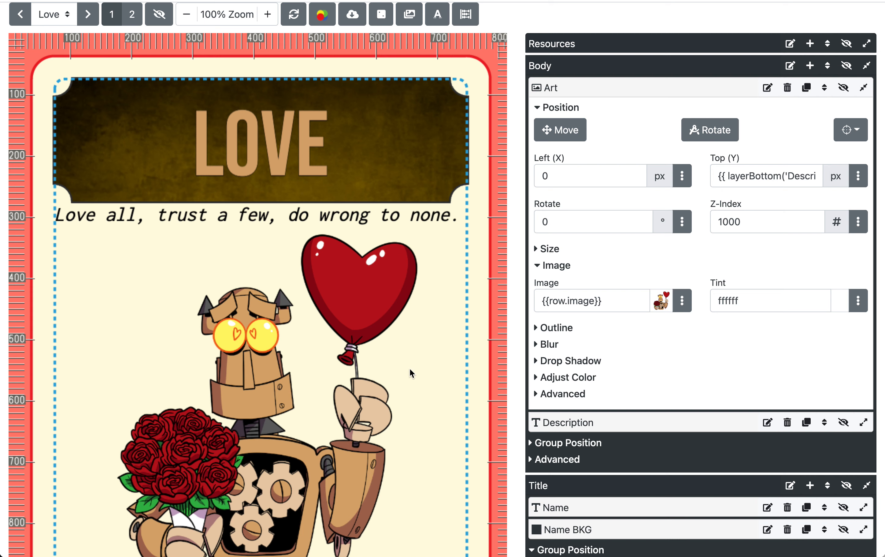
Collapse the Art layer's position and image settings and set its outline width to 10 px
scroll(279, 231, down, 3)
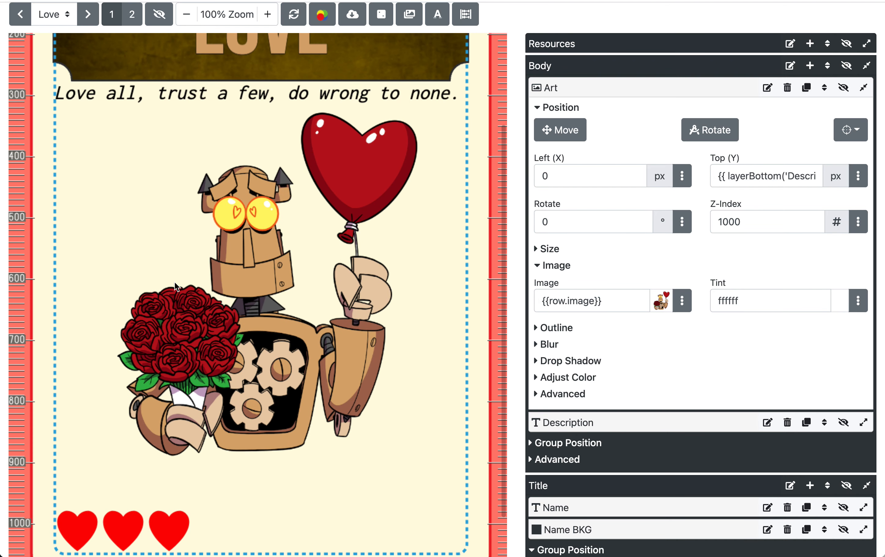
scroll(299, 236, up, 1)
scroll(299, 238, down, 2)
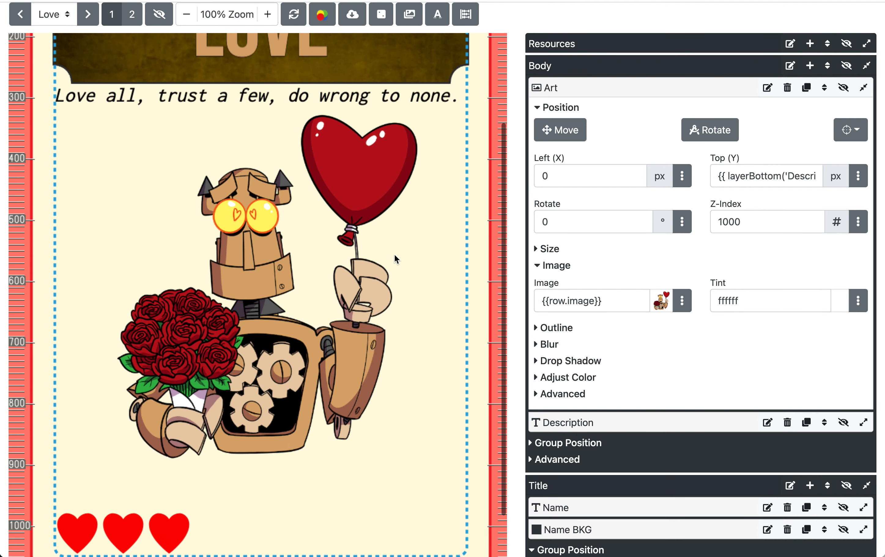
click(557, 327)
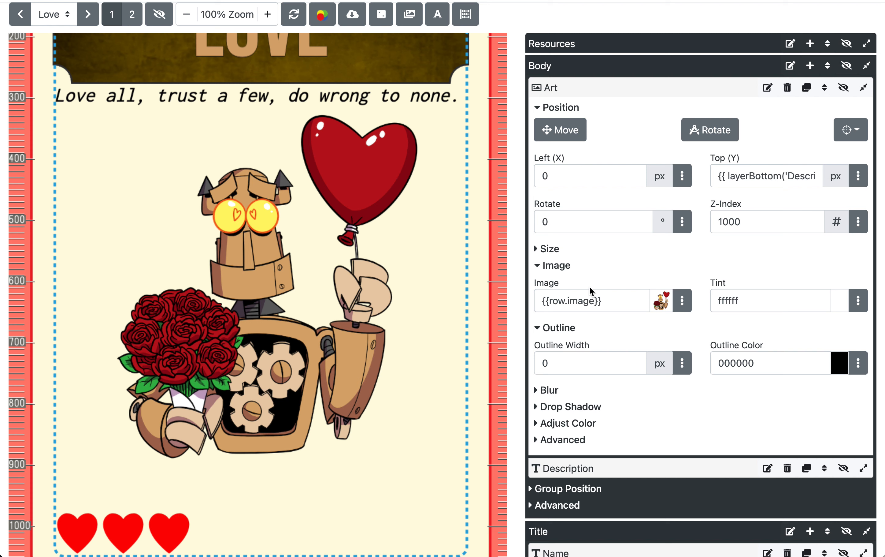
click(556, 107)
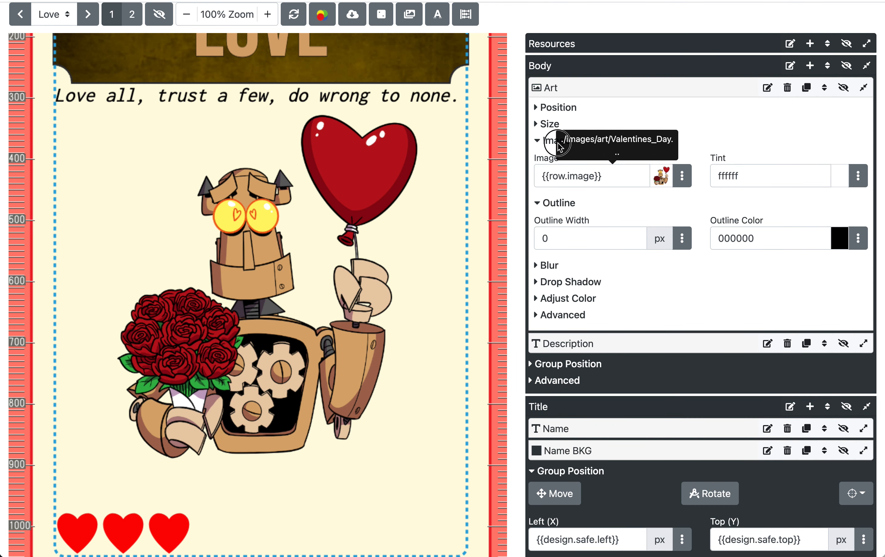
click(547, 143)
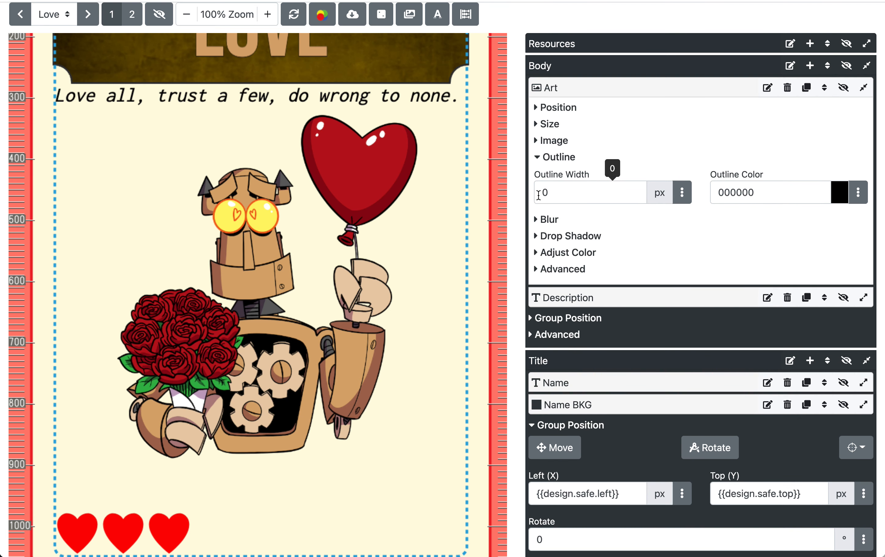
click(575, 193)
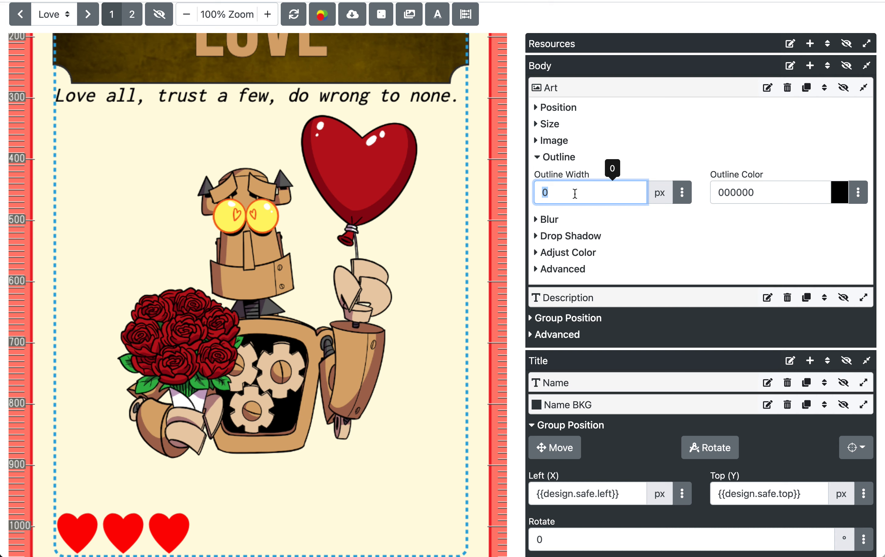
text(10)
click(562, 173)
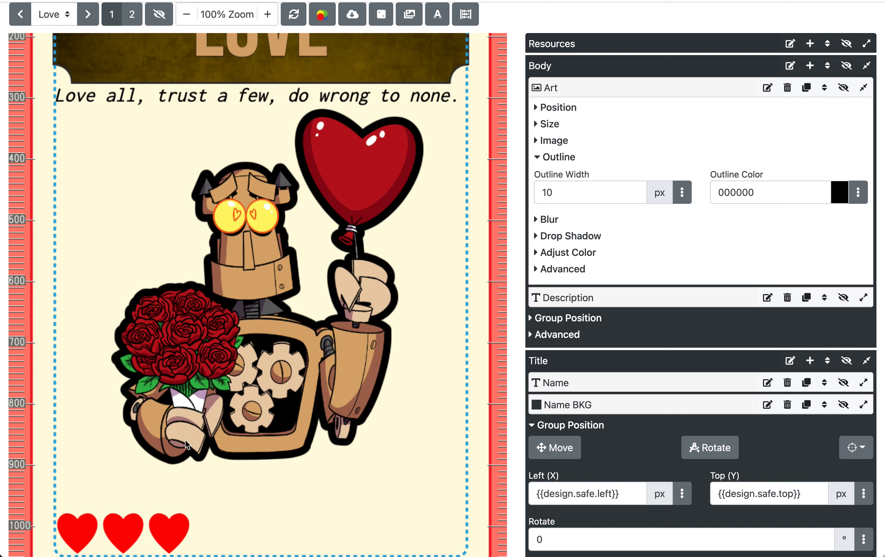
Try outline widths of 1 px and 5 px on the Art layer
click(567, 196)
text(1)
click(569, 176)
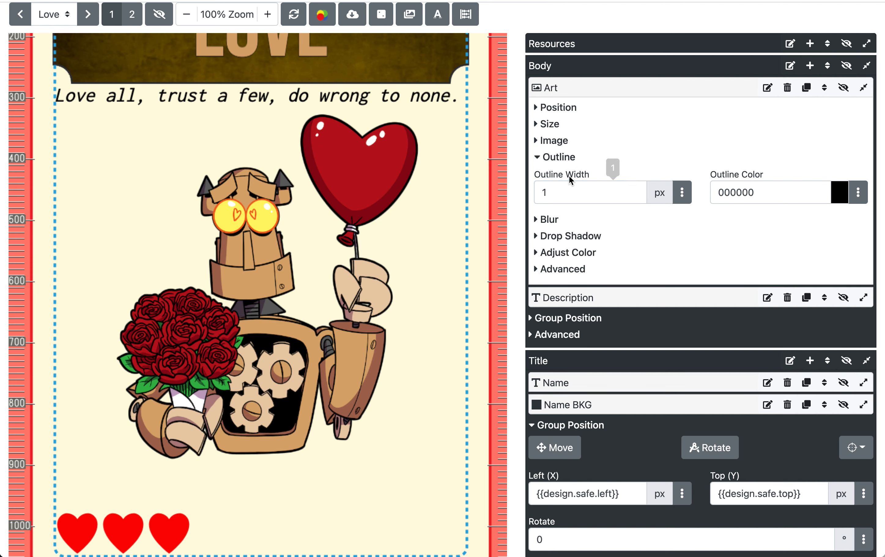
click(566, 186)
text(5)
click(565, 174)
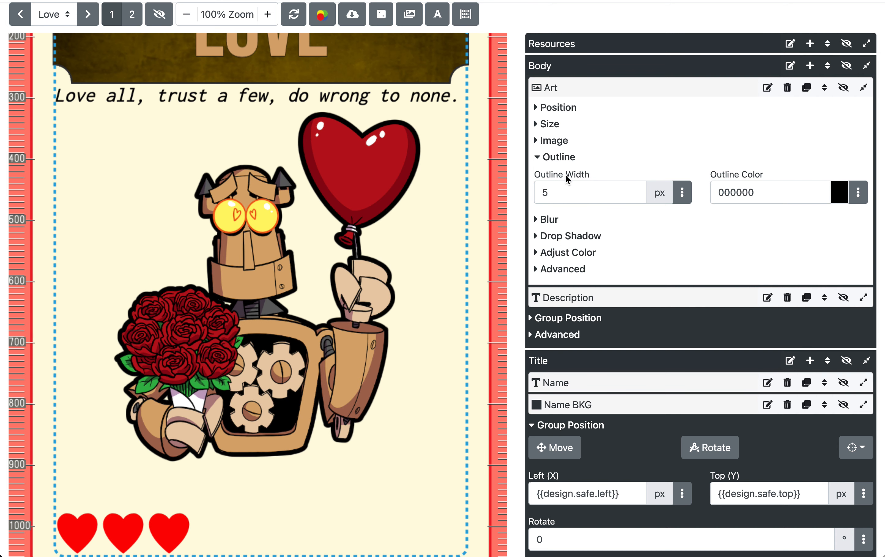
Try red #C11616 as the Art layer's outline color, and settle on green #68BC00
click(855, 192)
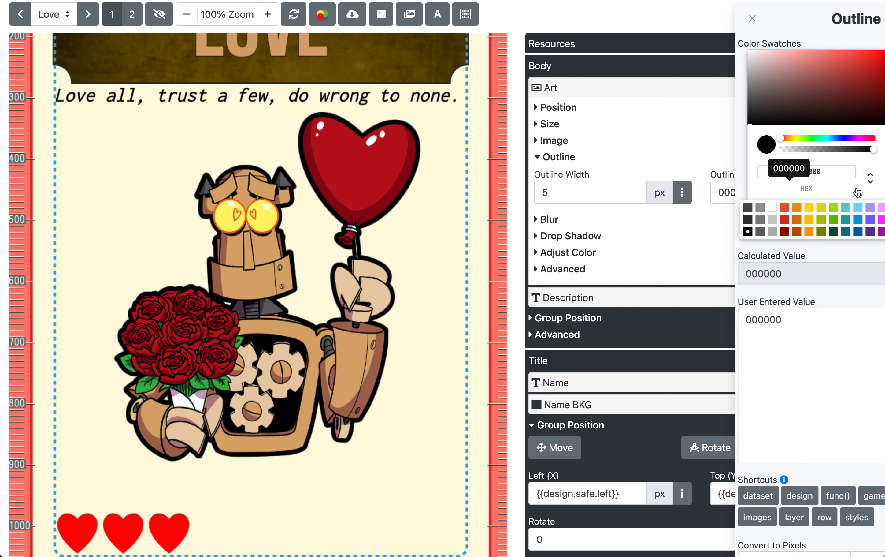
click(826, 72)
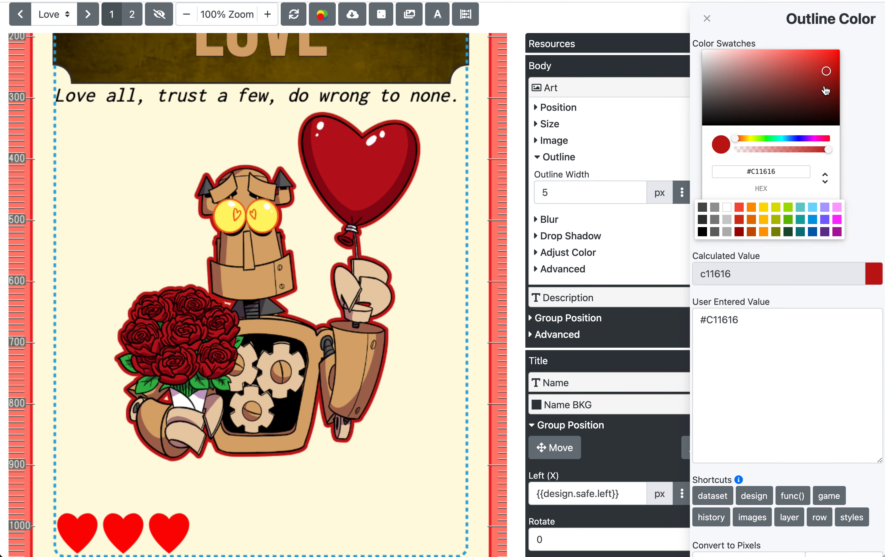
click(789, 221)
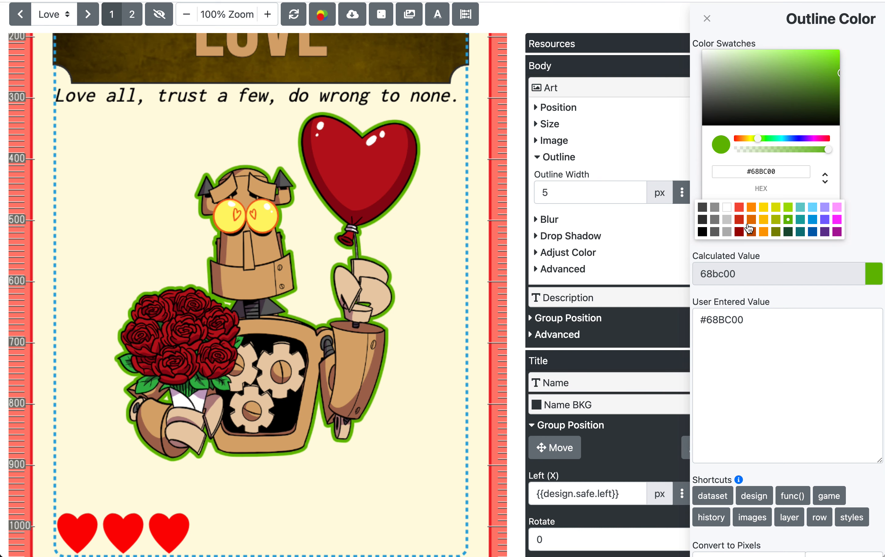
click(706, 18)
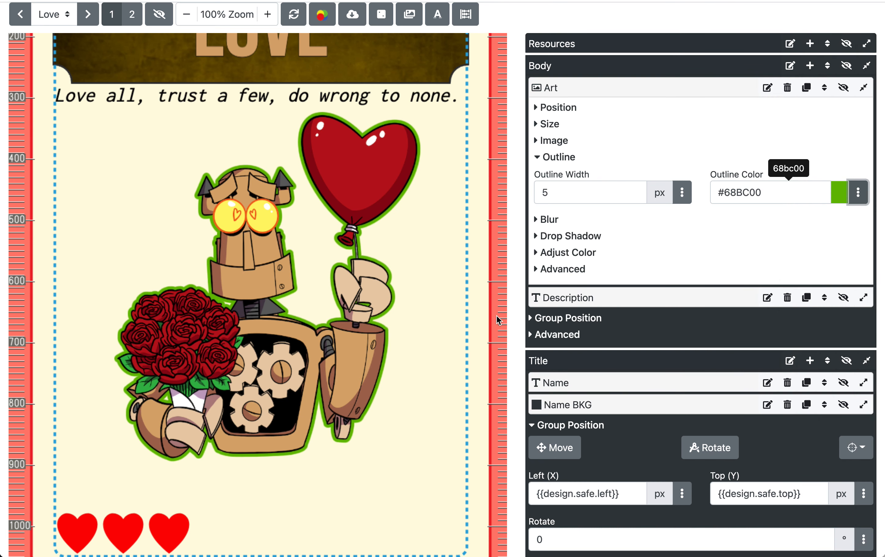
Give the Art layer a drop shadow with a distance of 6 px
click(570, 237)
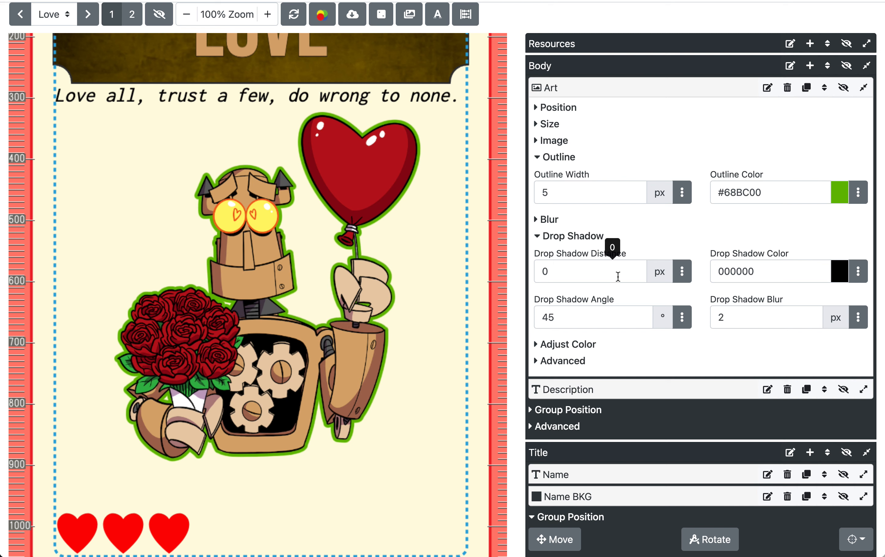
click(582, 270)
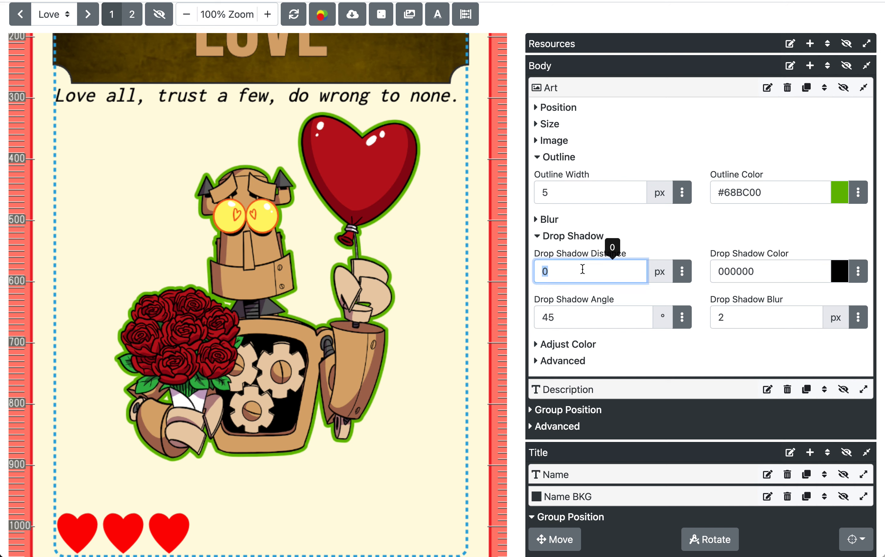
text(6)
key(Return)
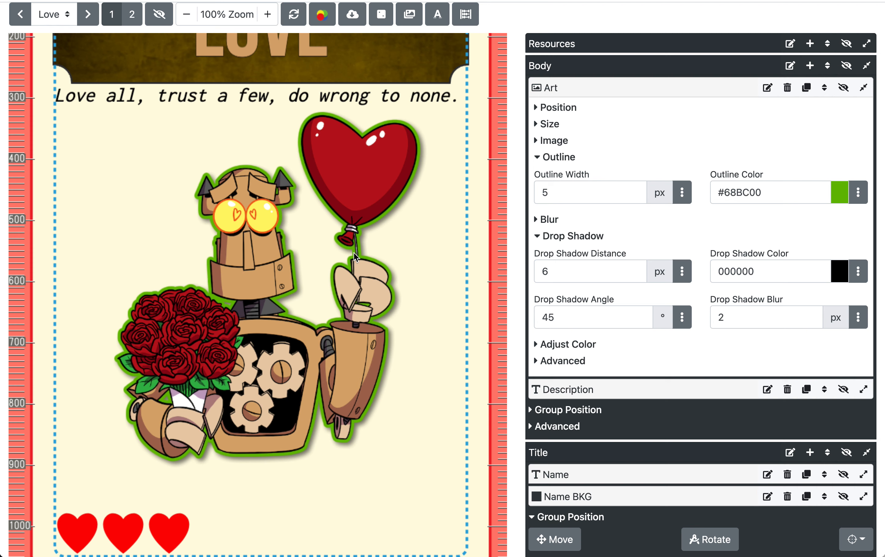
Set the Art layer's outline width to 0 px
double_click(559, 195)
text(0)
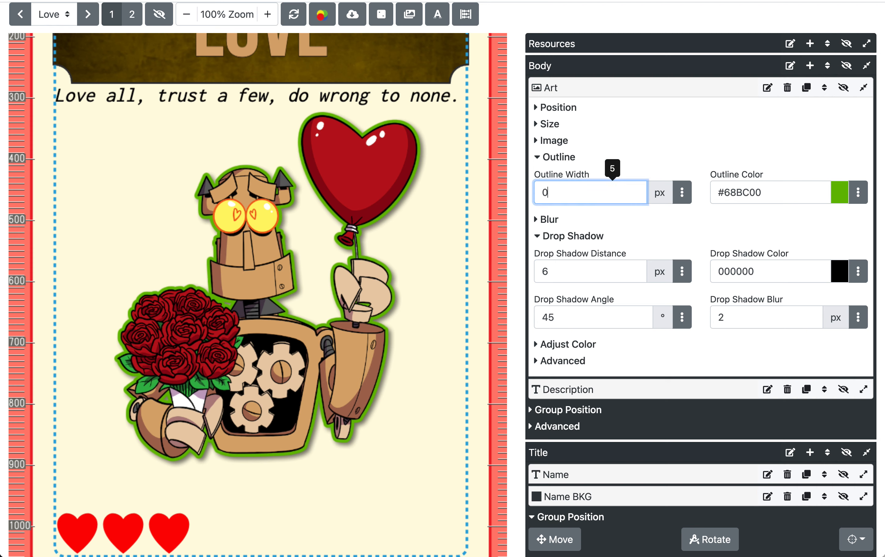
click(552, 175)
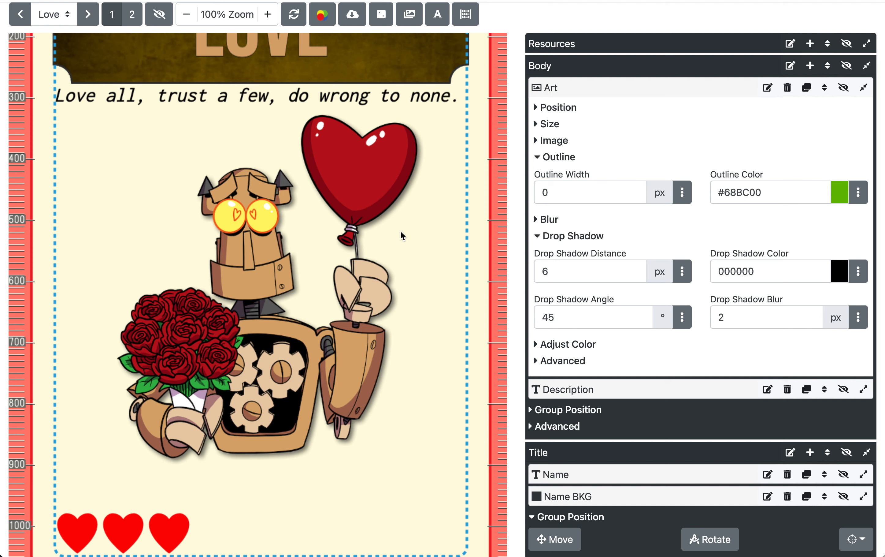
Set the Art layer's drop shadow color to green #68BC00 and collapse the outline and drop shadow settings
click(858, 271)
click(788, 219)
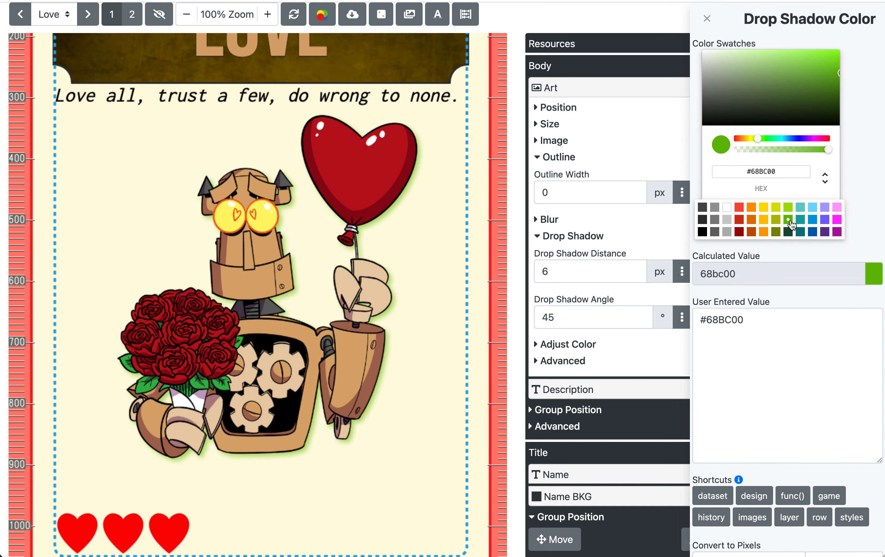
click(651, 237)
click(587, 236)
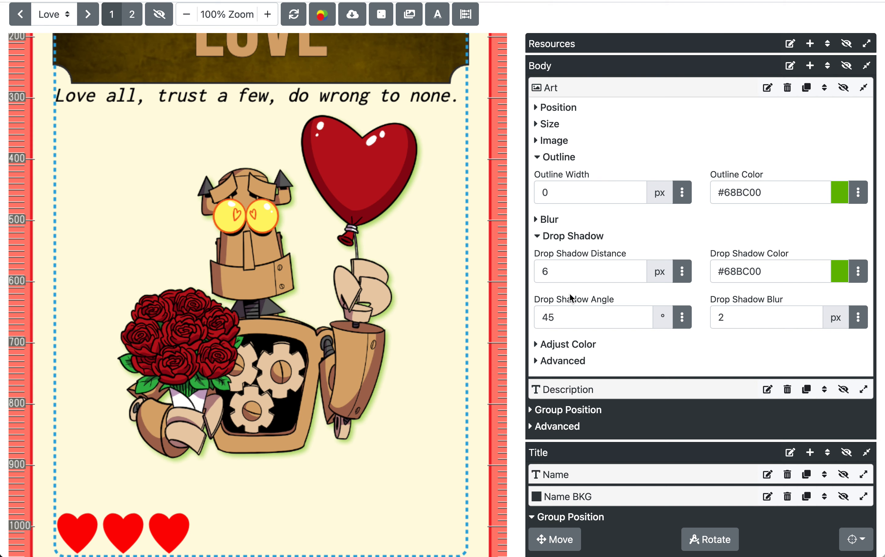
click(568, 159)
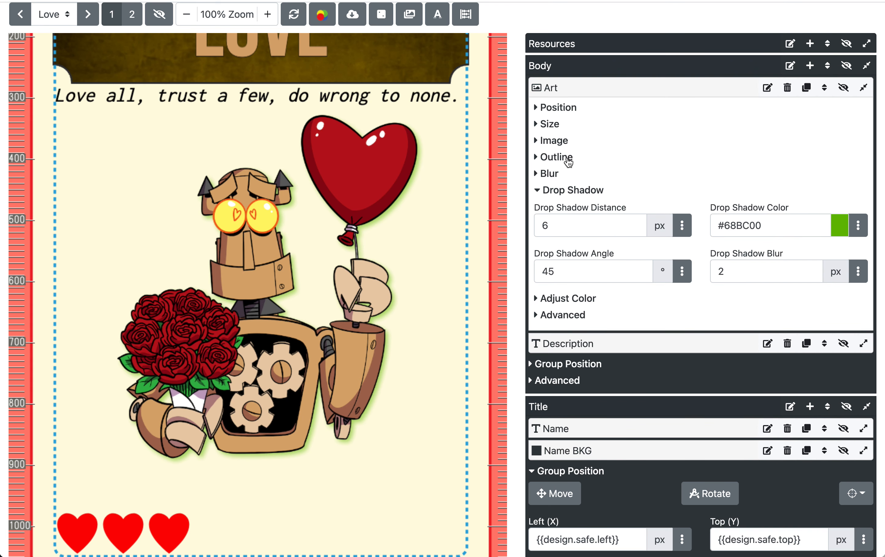
click(560, 192)
Try blur amounts of 6% and 100% on the Art layer
click(552, 173)
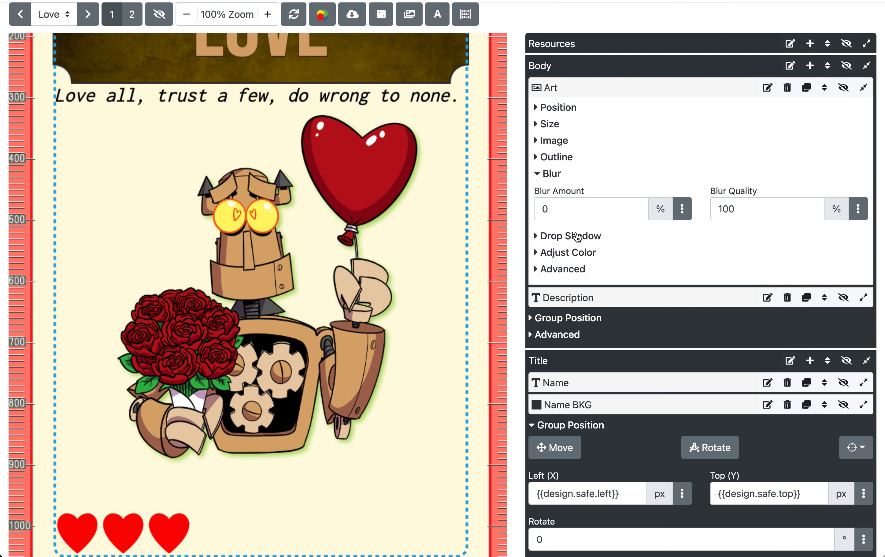
click(559, 199)
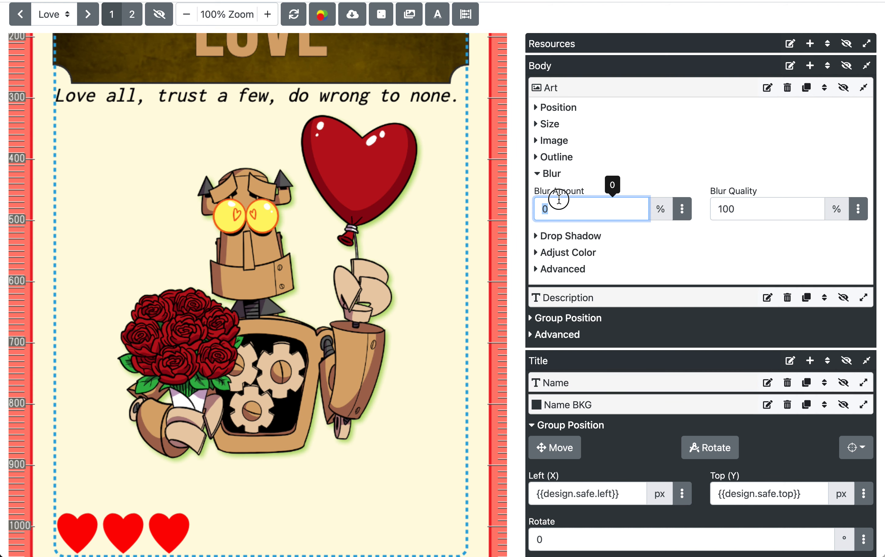
text(6)
key(Return)
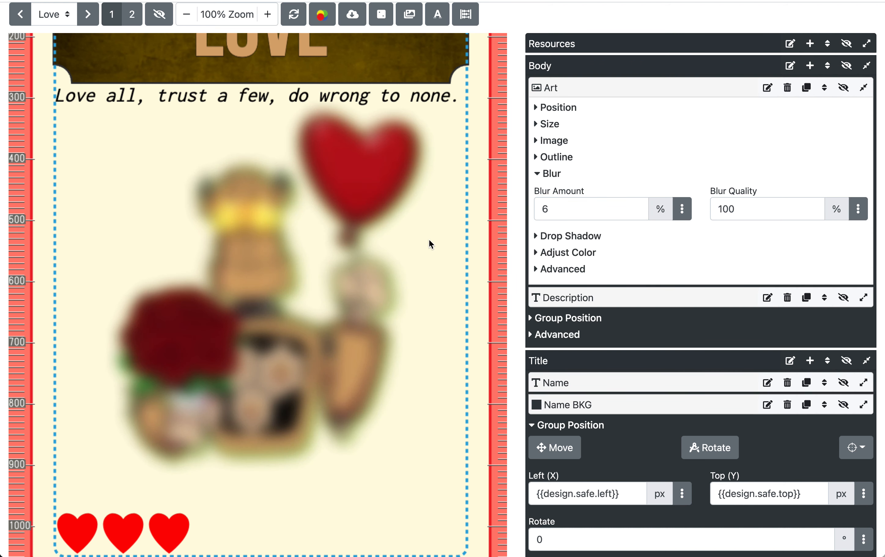
click(578, 211)
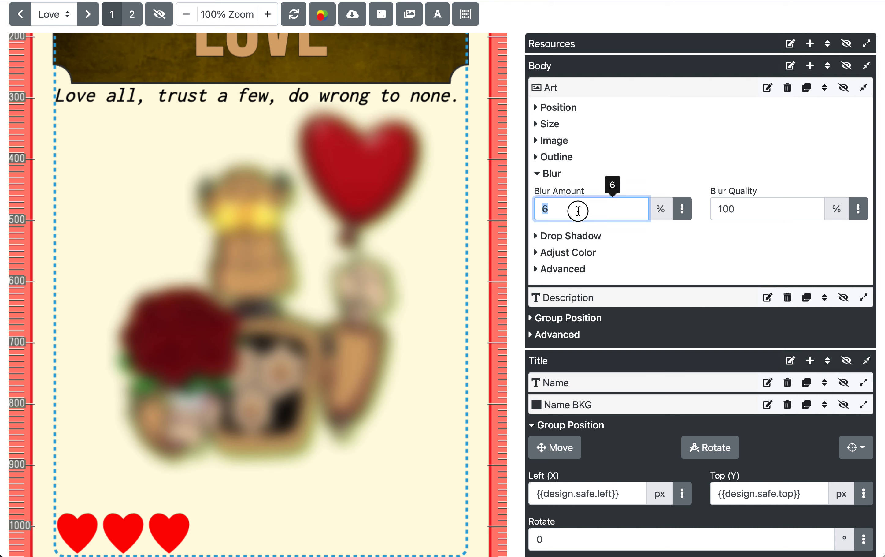
key(BackSpace)
text(1000)
key(Return)
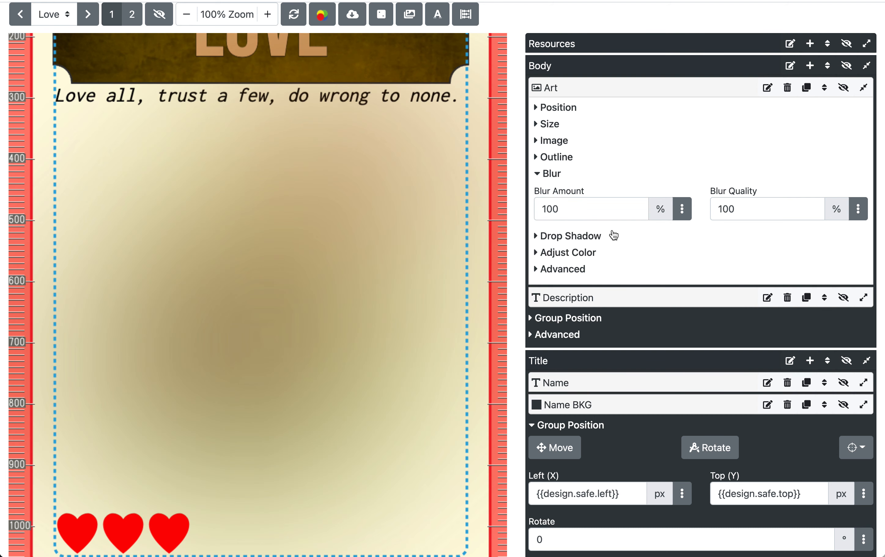
Set the Art layer's blur amount to 1% and collapse the blur settings
double_click(569, 209)
text(1)
key(Return)
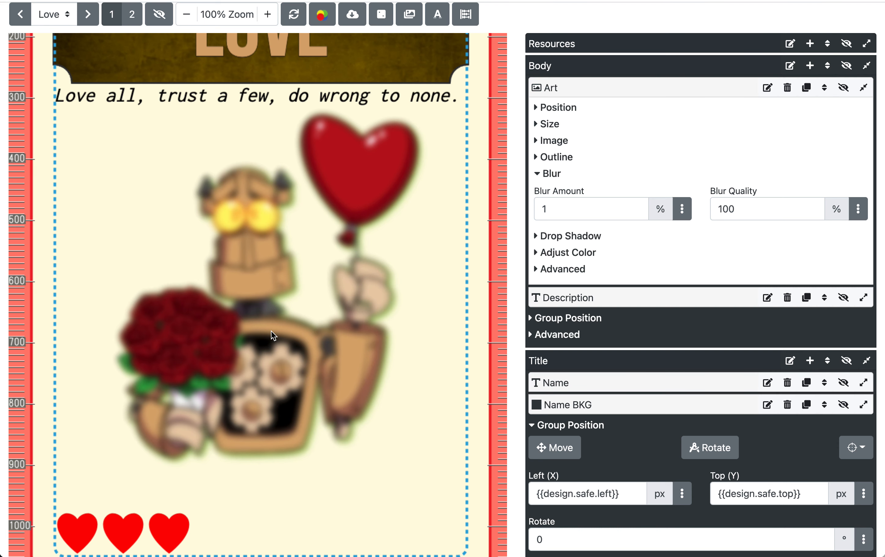
click(551, 174)
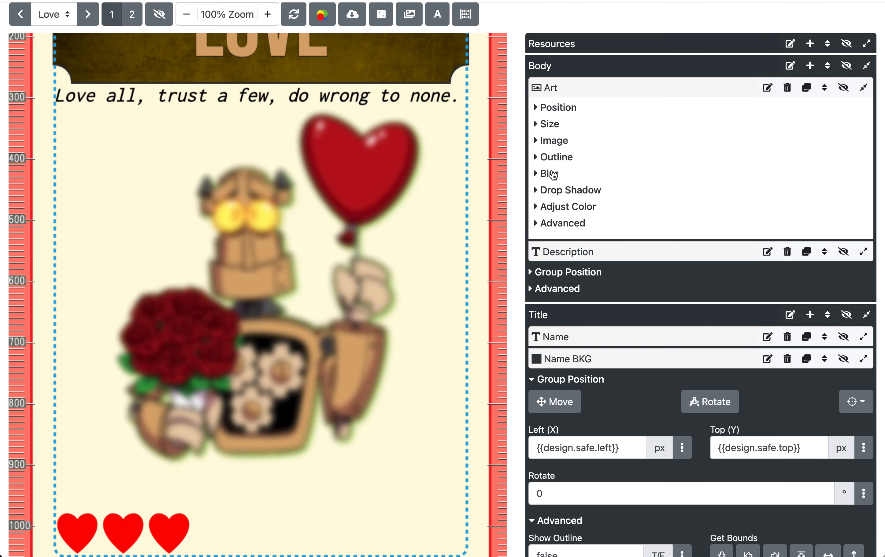
Enable color adjustments for the Art layer by setting the option to true
click(564, 207)
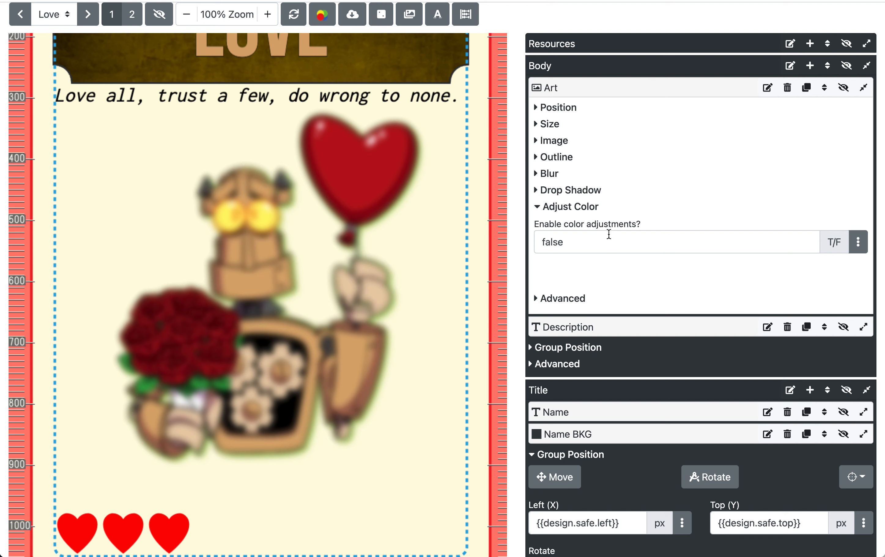
click(856, 239)
click(697, 79)
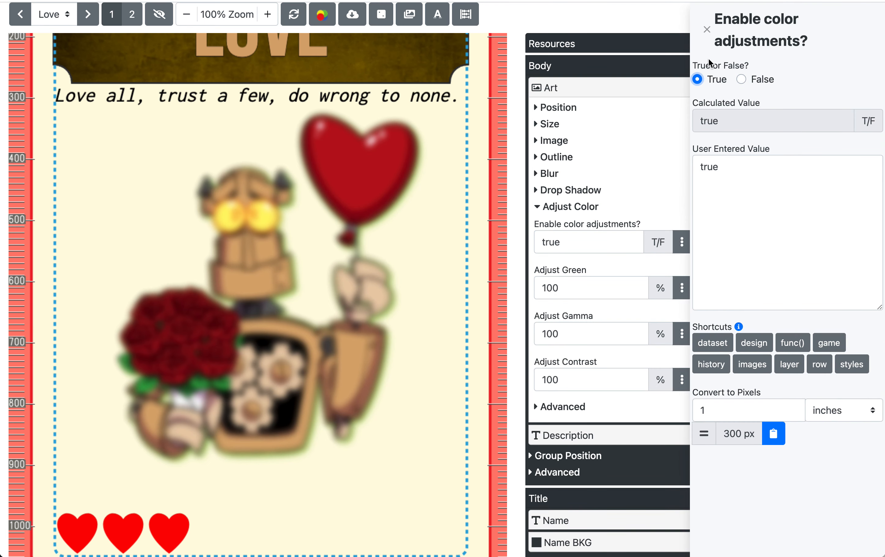
click(707, 29)
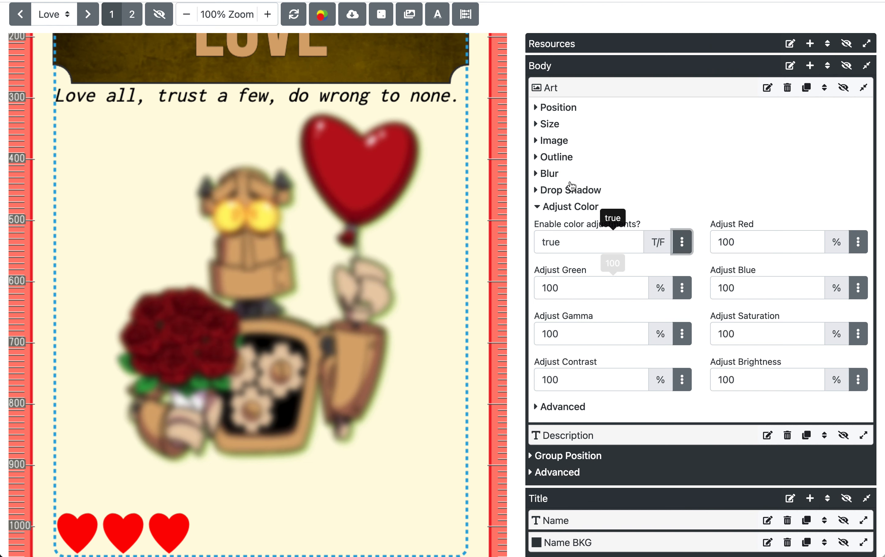
Set the Art layer's blur amount to 0% and collapse the blur settings
click(551, 173)
double_click(569, 206)
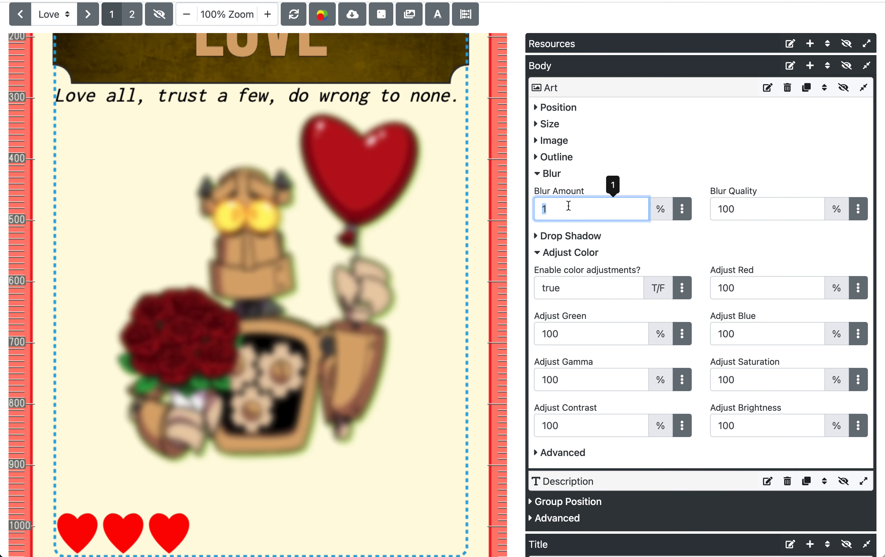
text(0)
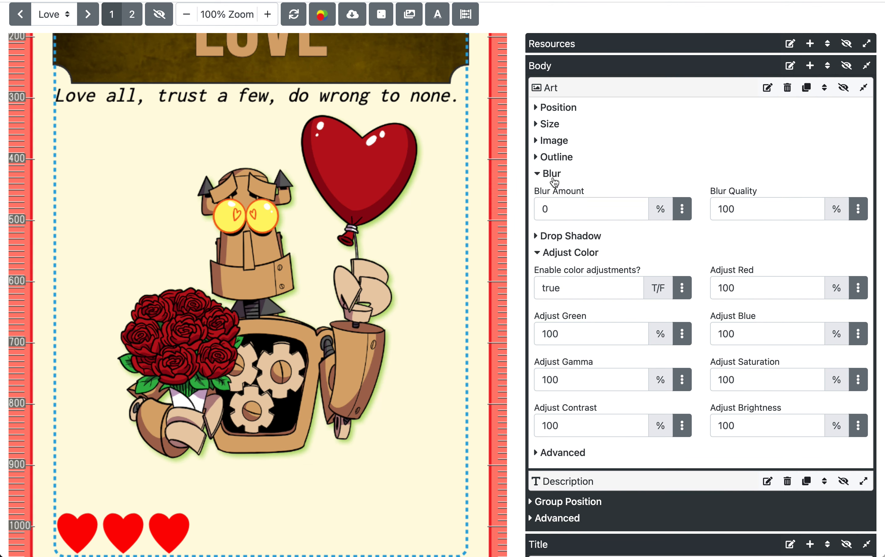
click(552, 175)
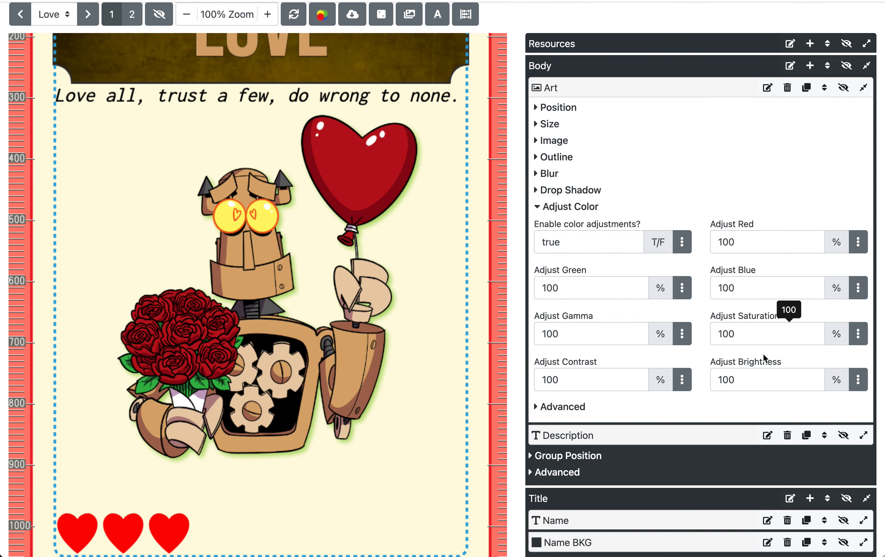
Lower the Art layer's contrast adjustment to 30%
click(682, 383)
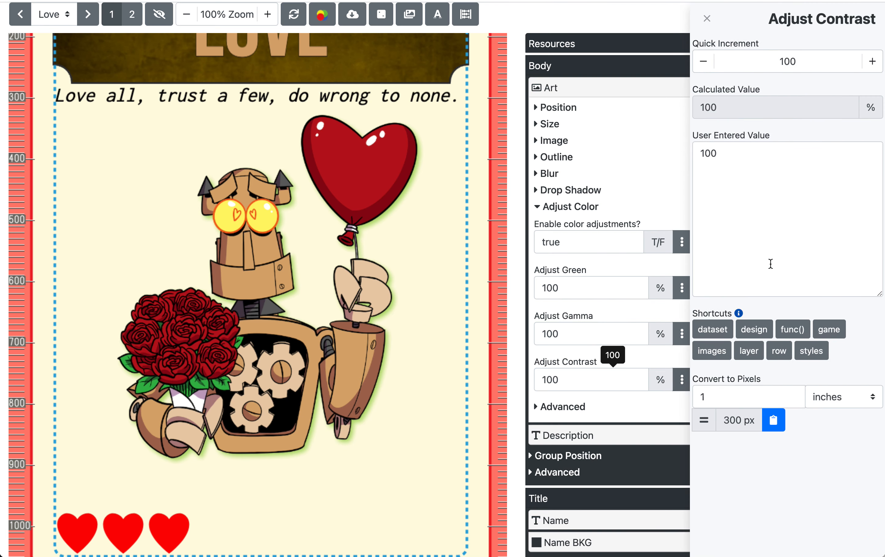
click(704, 61)
click(703, 62)
click(704, 61)
click(704, 62)
click(704, 62)
click(704, 61)
click(704, 62)
Raise the Art layer's contrast adjustment to 150% and close its value editor
click(872, 61)
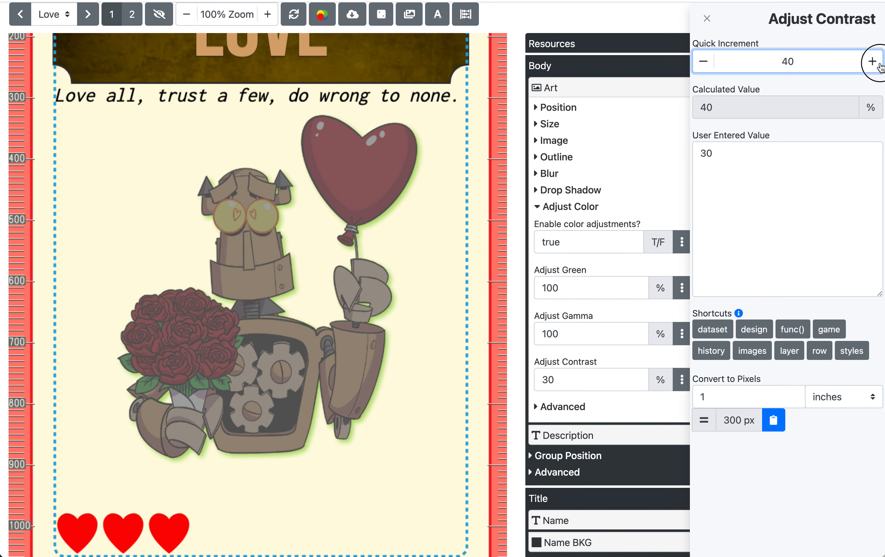
click(872, 61)
click(878, 65)
click(878, 65)
click(879, 65)
click(878, 65)
click(878, 65)
click(879, 66)
click(880, 66)
click(877, 65)
click(878, 66)
click(878, 66)
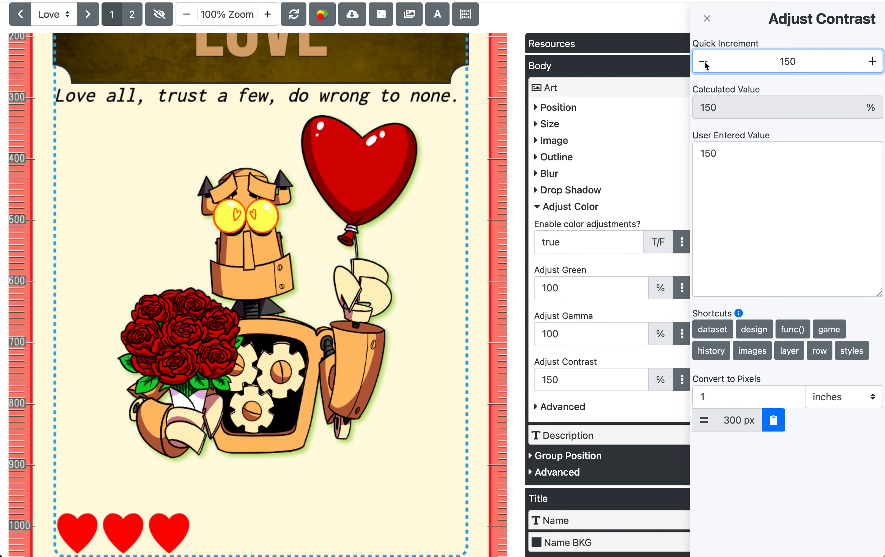
click(706, 19)
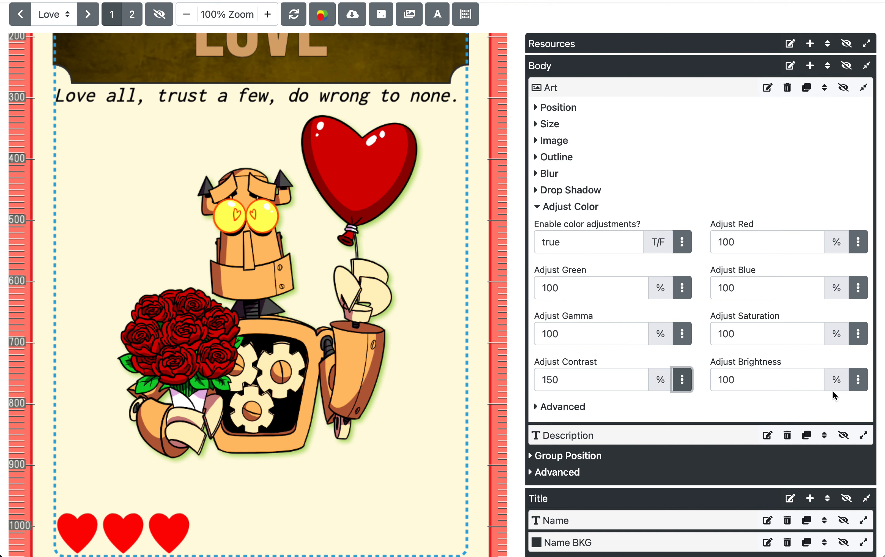
Raise the Art layer's brightness adjustment to 140% and close its value editor
click(859, 386)
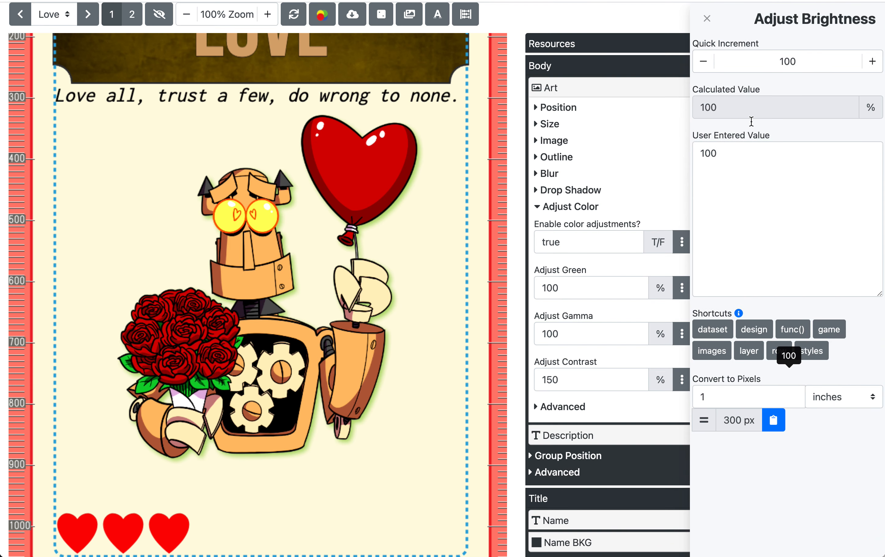
click(875, 68)
click(872, 67)
click(872, 66)
click(873, 66)
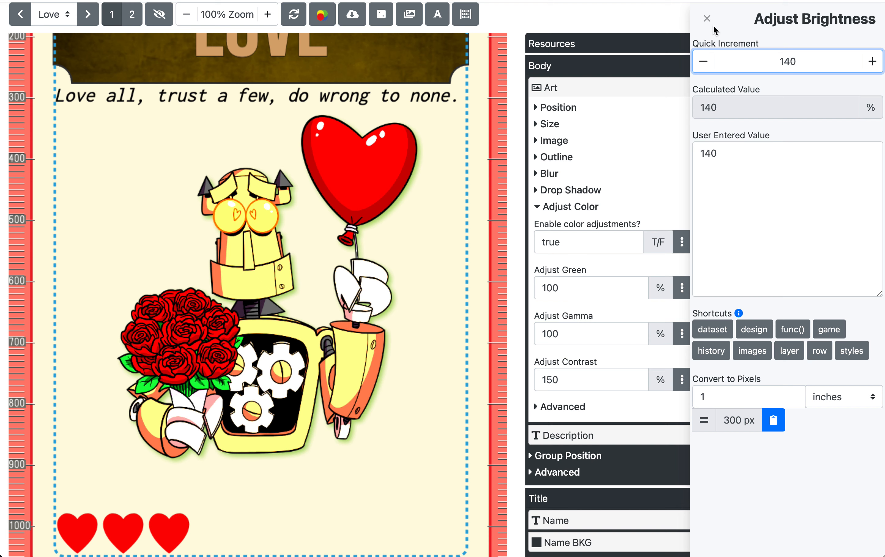
click(707, 19)
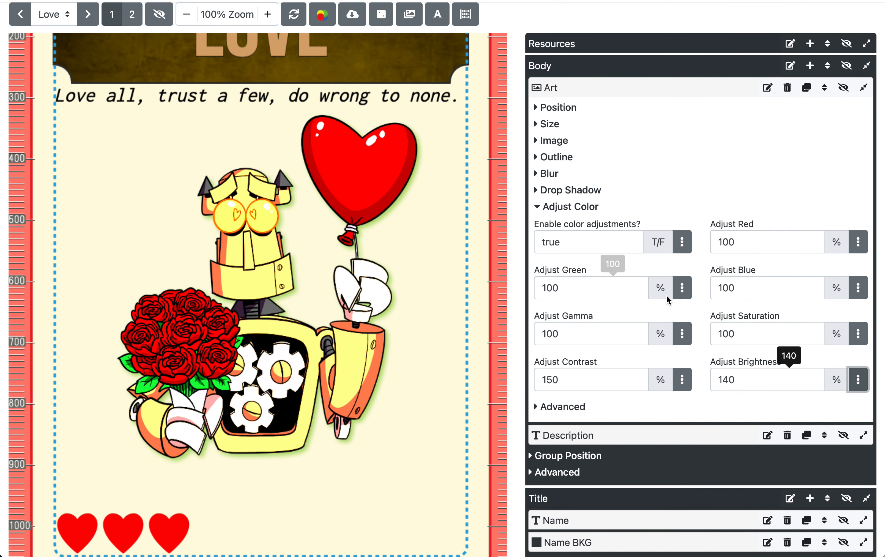
Raise the Art layer's green adjustment to 190% and close its value editor
click(681, 287)
click(872, 62)
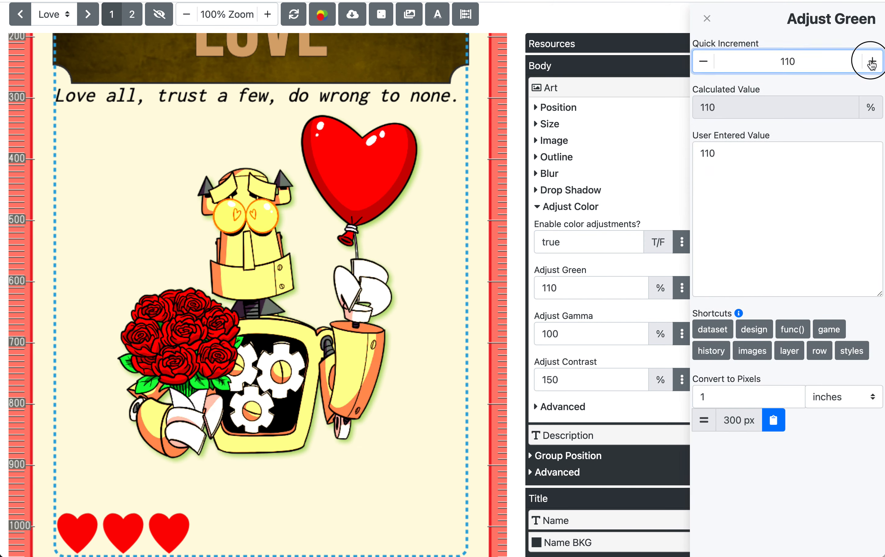
click(872, 62)
click(872, 61)
click(872, 62)
click(872, 62)
click(873, 61)
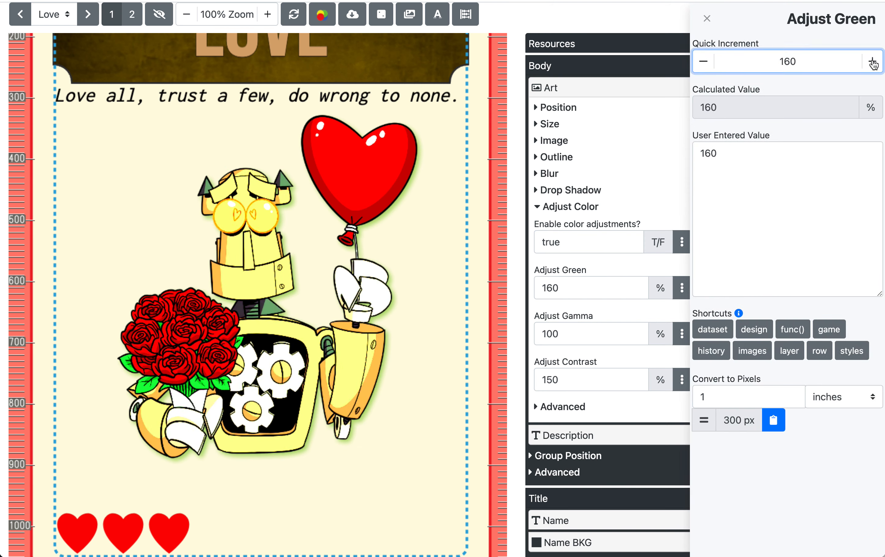
click(872, 61)
click(872, 62)
click(872, 62)
click(707, 18)
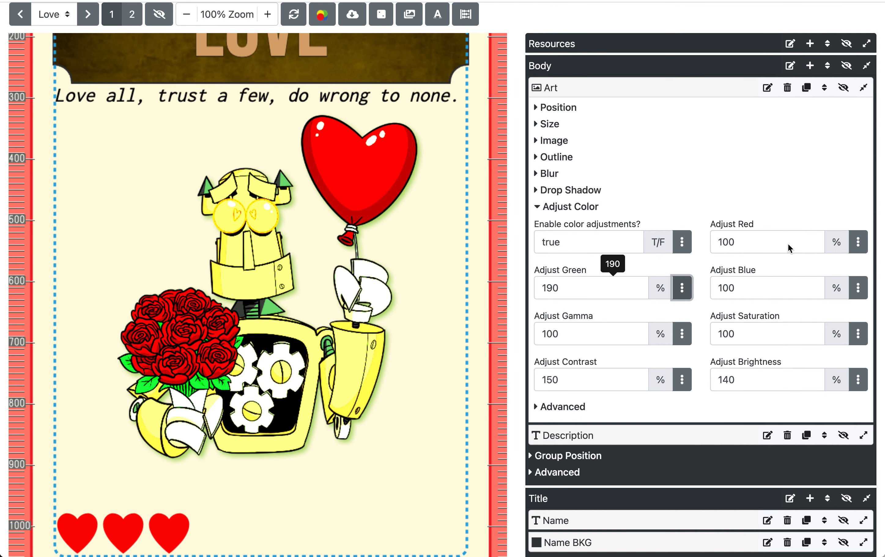
Lower the Art layer's red adjustment to 10% and collapse the color adjustment settings
click(859, 242)
click(704, 61)
click(703, 61)
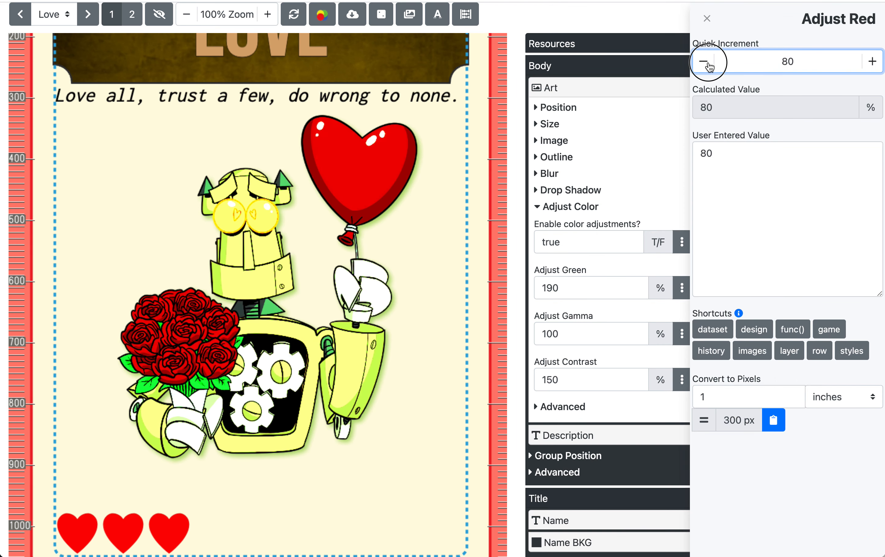
click(704, 62)
click(704, 61)
click(704, 61)
click(704, 62)
click(707, 63)
click(707, 64)
click(708, 63)
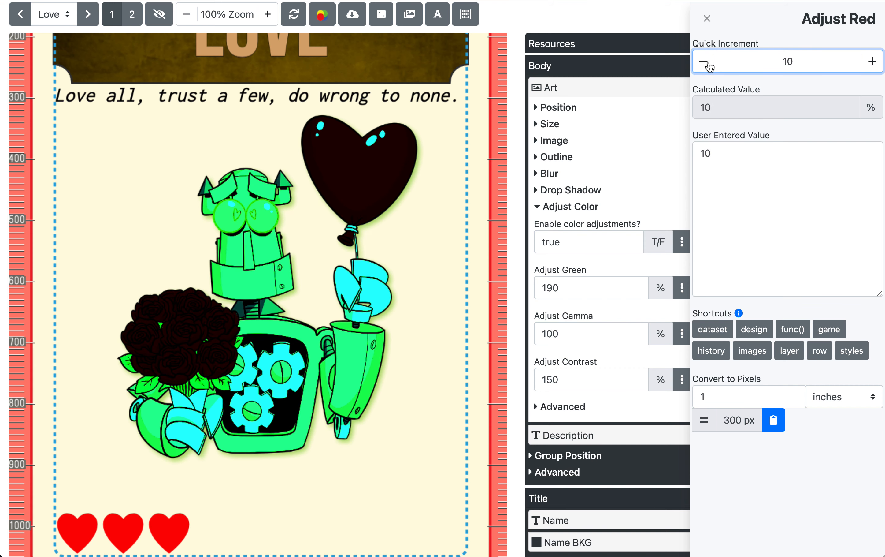
click(707, 19)
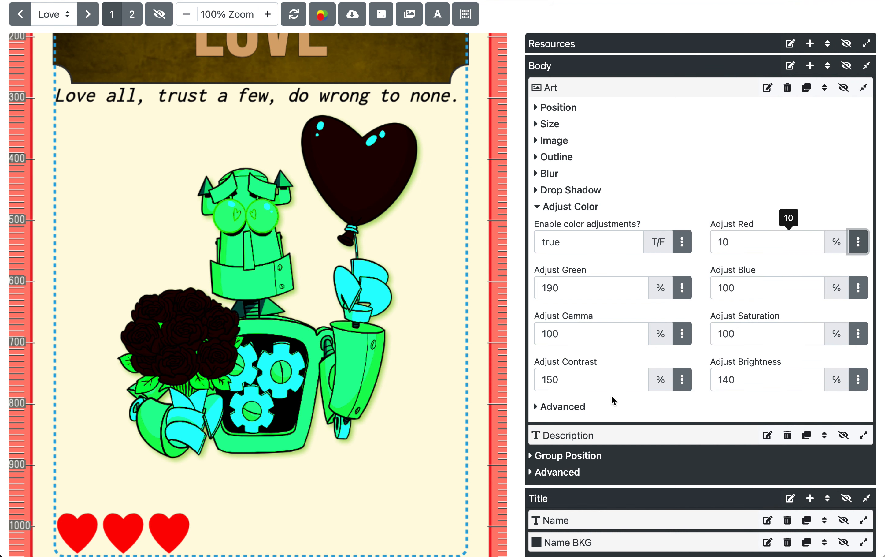
click(585, 207)
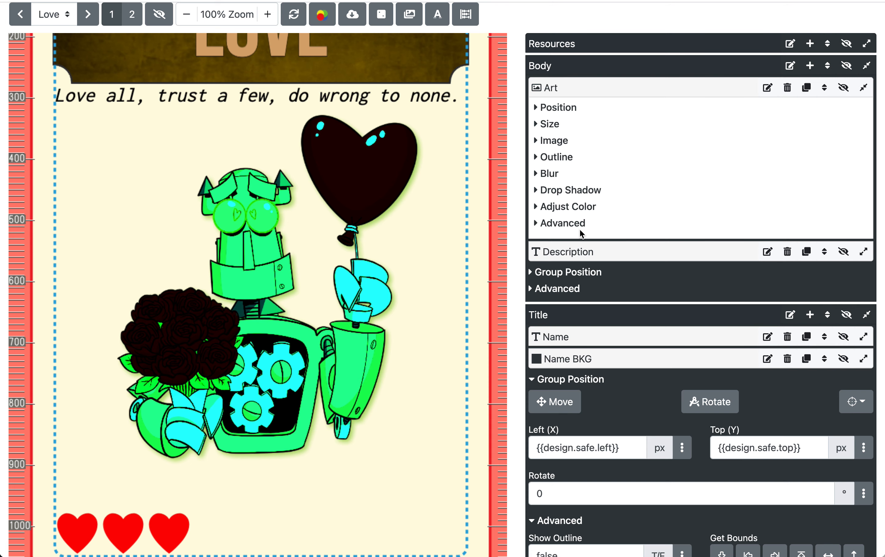
Copy the row $enumerations variable from the shortcuts of the Art layer's Left (X) position, then collapse the Art layer
scroll(658, 215, up, 1)
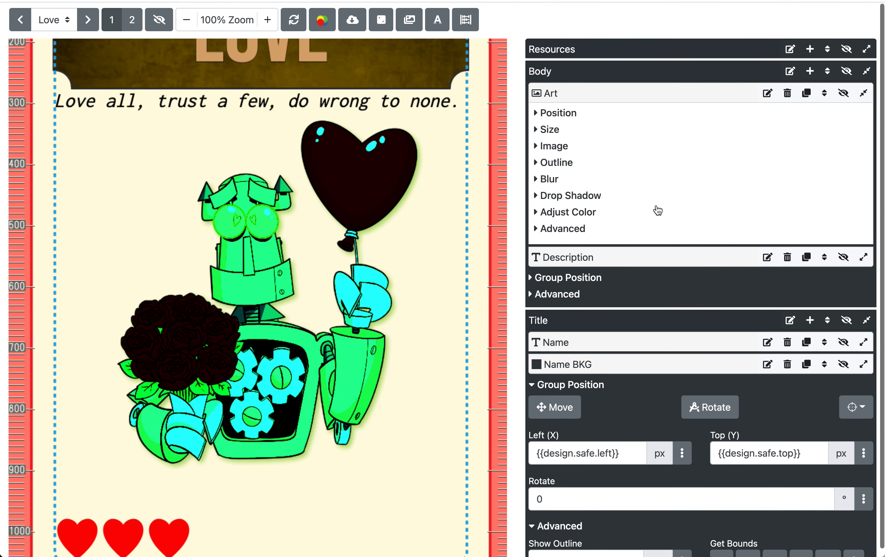
click(571, 115)
click(681, 180)
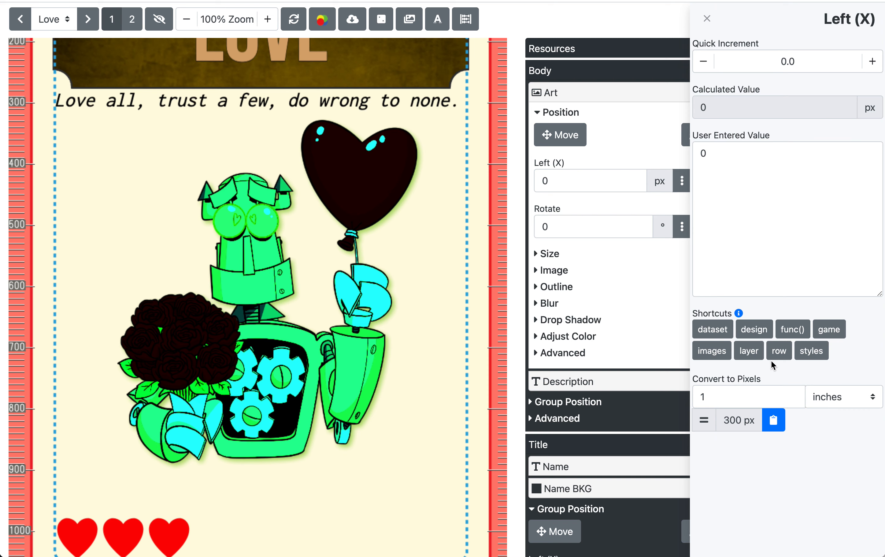
click(779, 352)
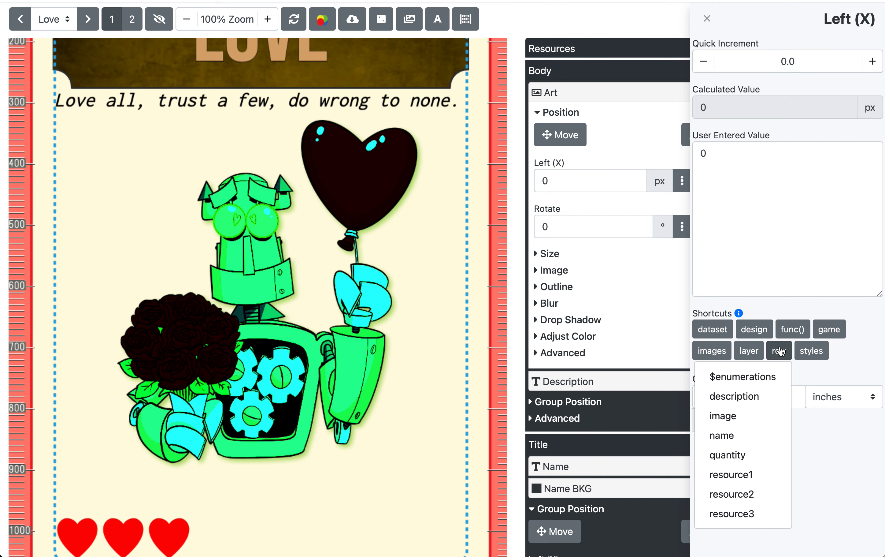
click(744, 377)
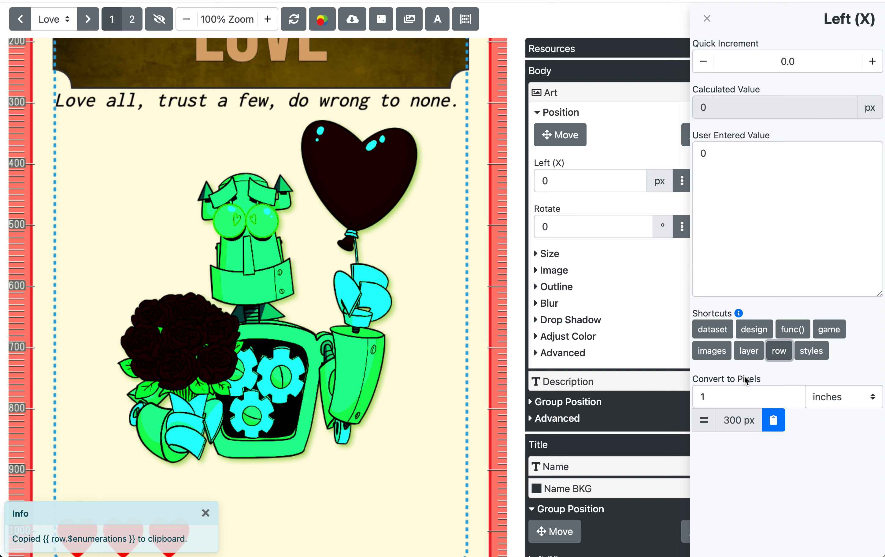
click(707, 18)
click(568, 94)
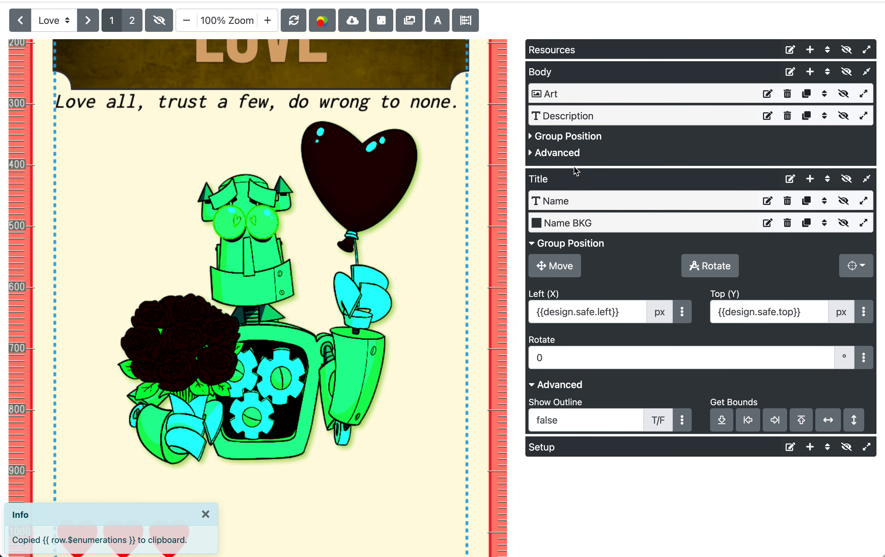
Replace the Description layer's text with the copied {{ row.$enumerations }} variable
click(576, 115)
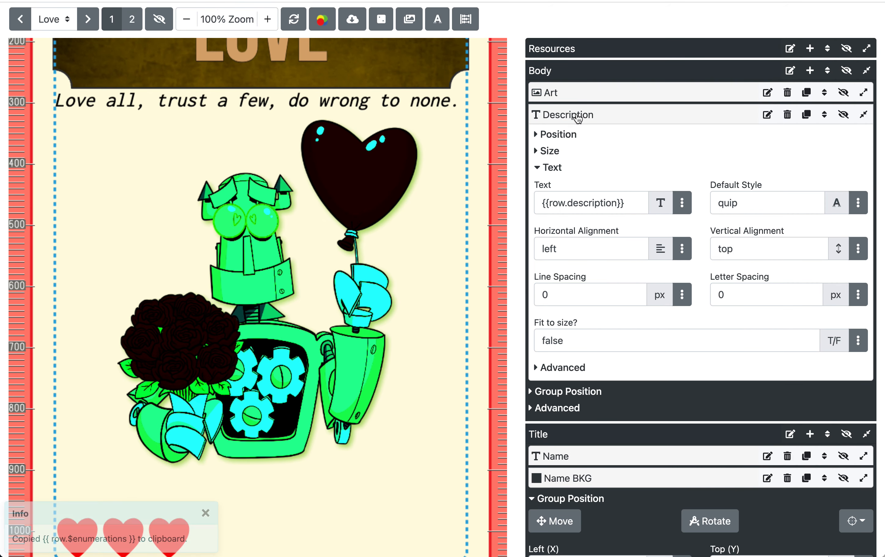
triple_click(583, 211)
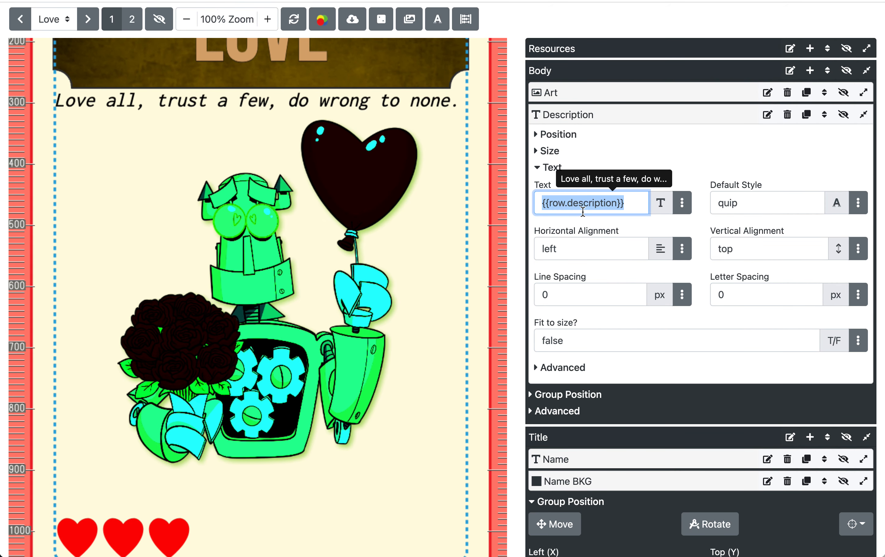
key(ctrl+v)
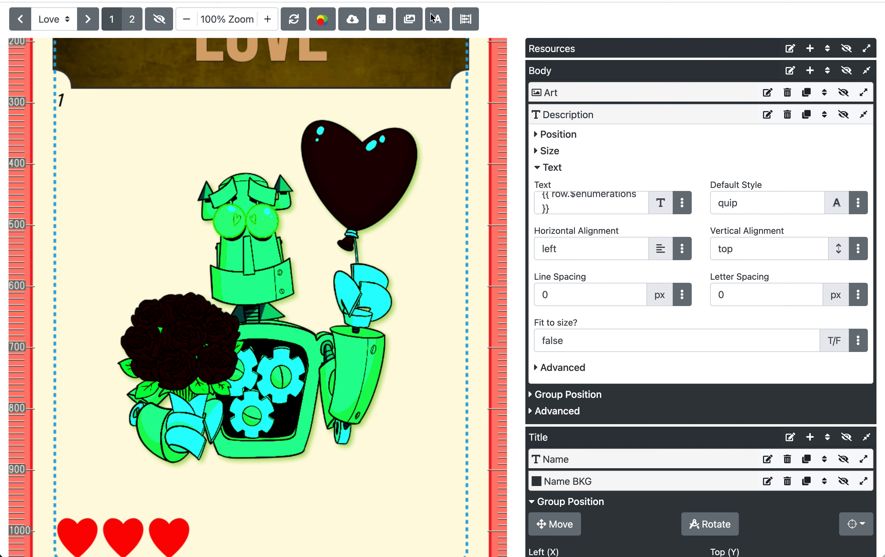
Add a Text column named color to the COG Cards dataset
click(473, 26)
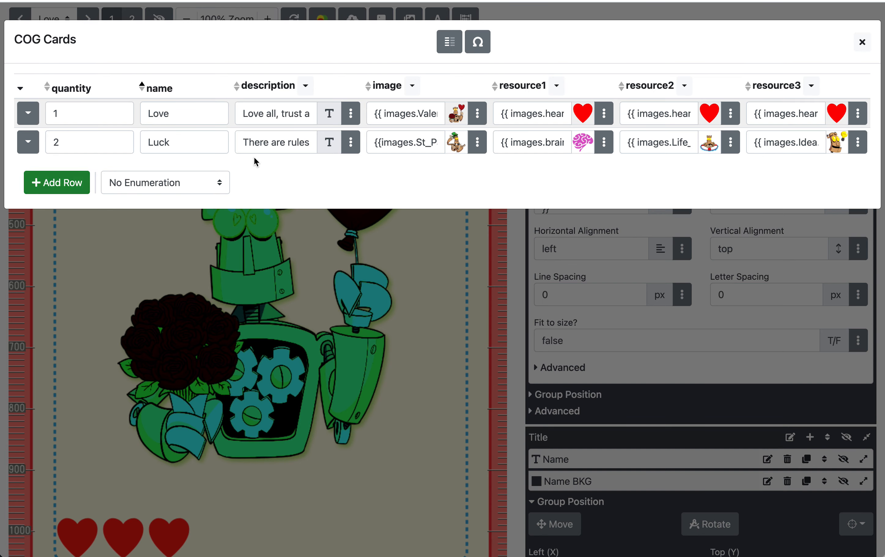
click(477, 41)
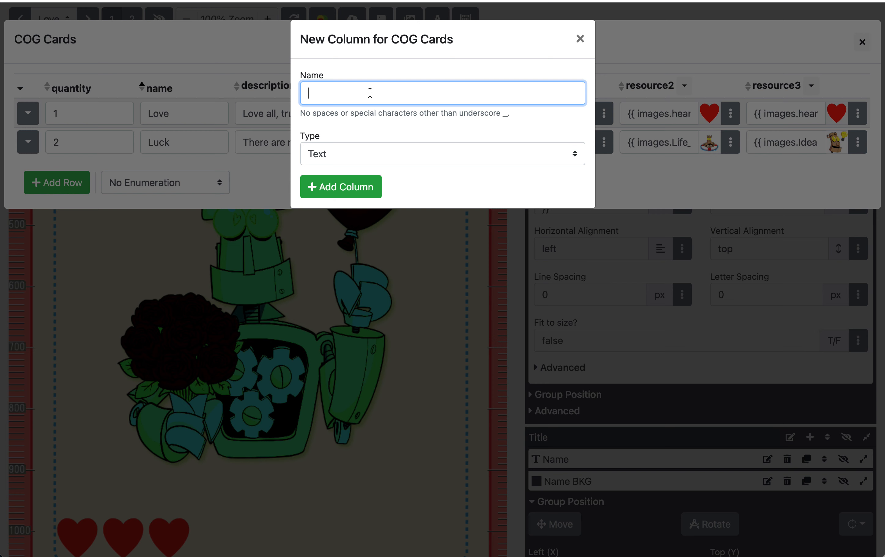
text(color)
click(345, 189)
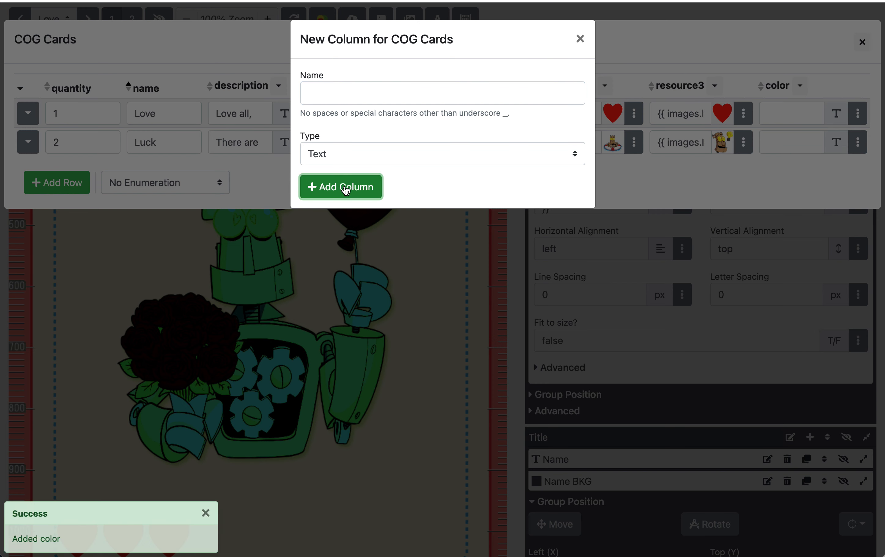
click(575, 41)
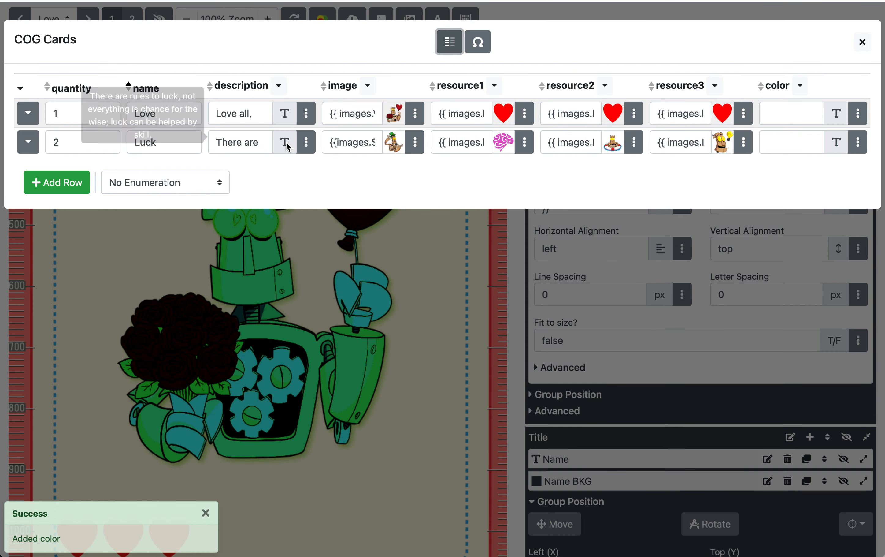
Fill the color column with pink,red for the Love row and green,gold,black for the Luck row
click(782, 114)
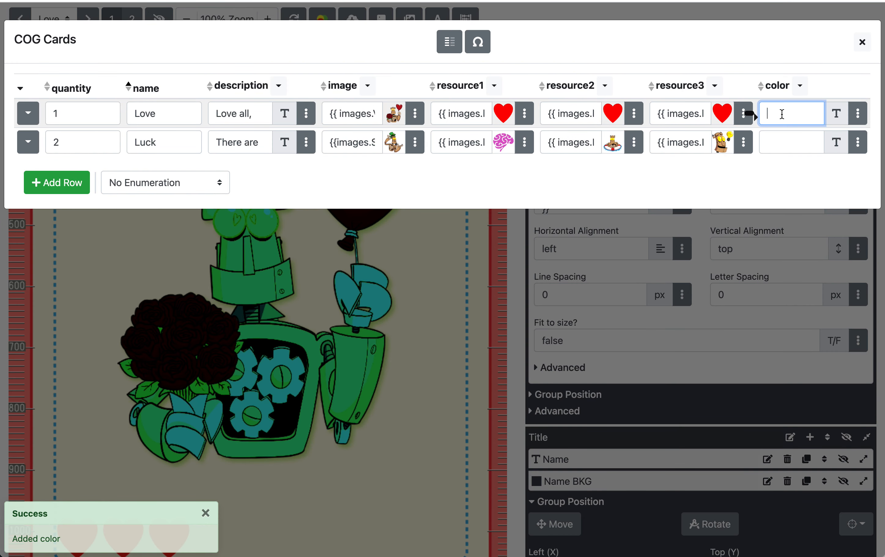
text(pink,red)
click(788, 141)
text(lgreen)
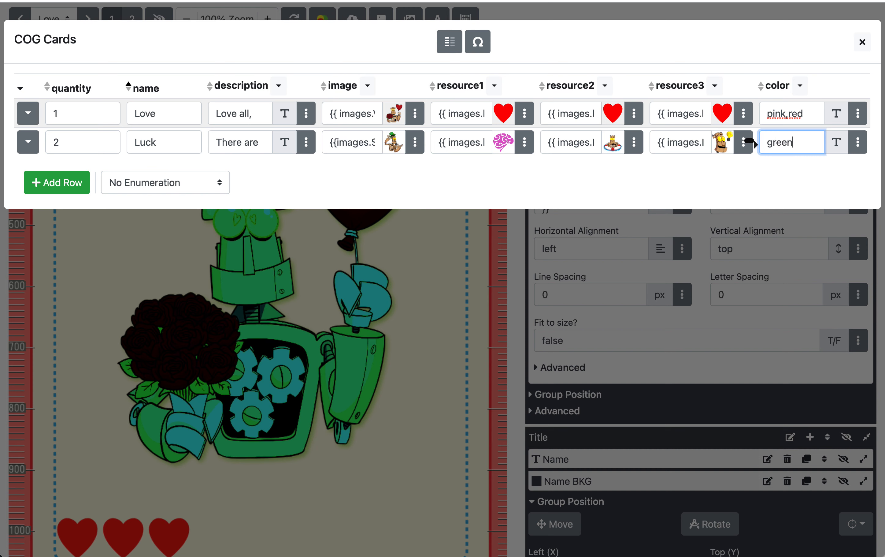
text(,gold,black)
click(794, 175)
Set the COG Cards dataset to enumerate by color, dismiss the error messages and close the dataset
click(185, 183)
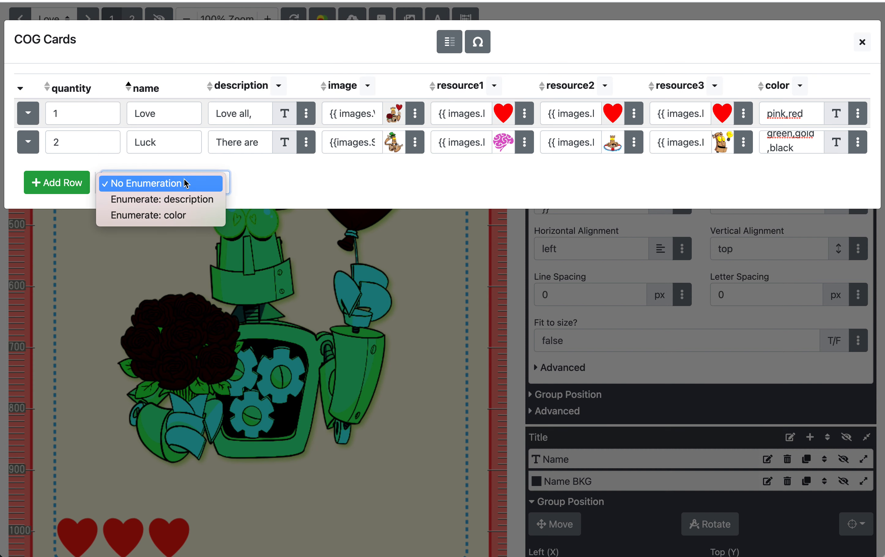
click(199, 213)
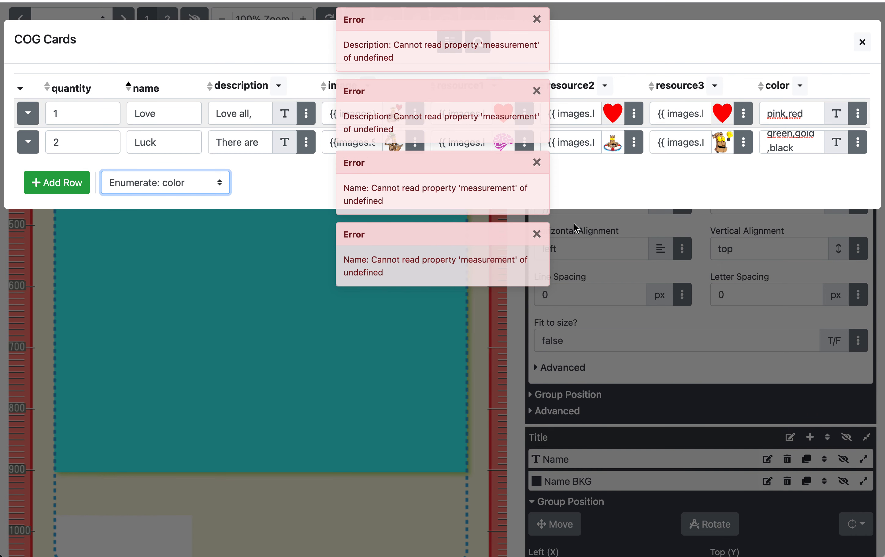
click(538, 236)
click(536, 164)
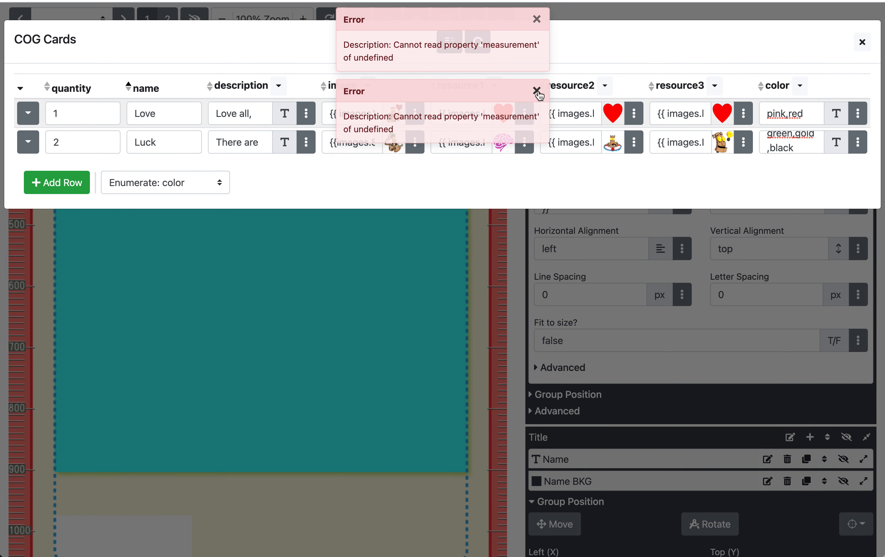
click(537, 92)
click(537, 22)
click(862, 43)
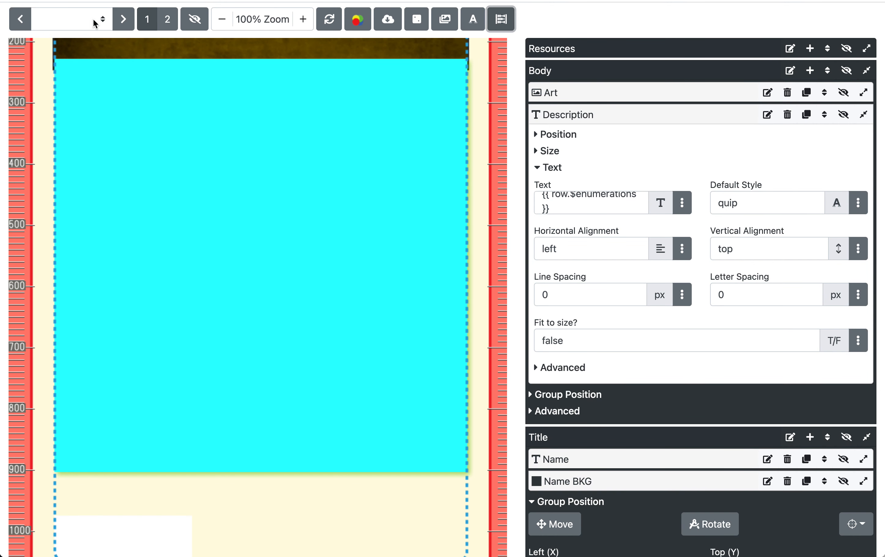
Show the Love (pink) card in the preview and check the list of enumerated cards
click(85, 18)
click(88, 19)
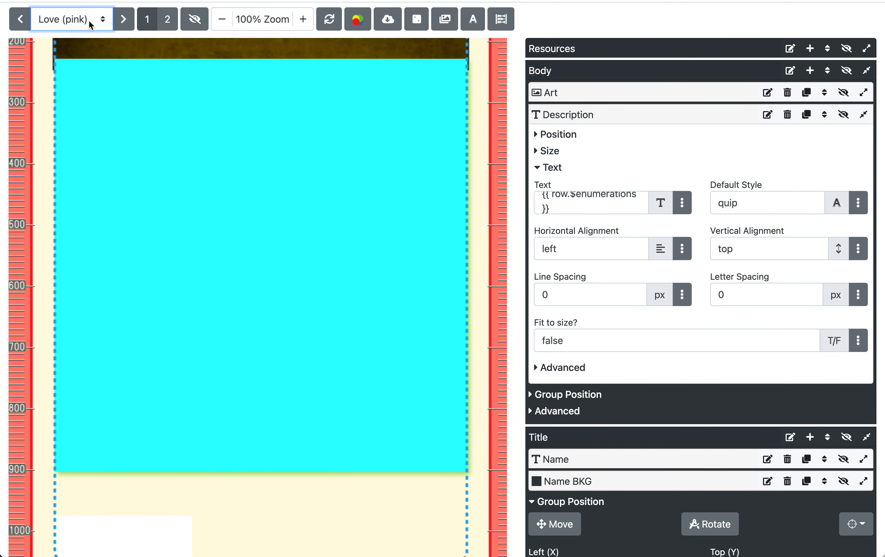
scroll(186, 199, up, 5)
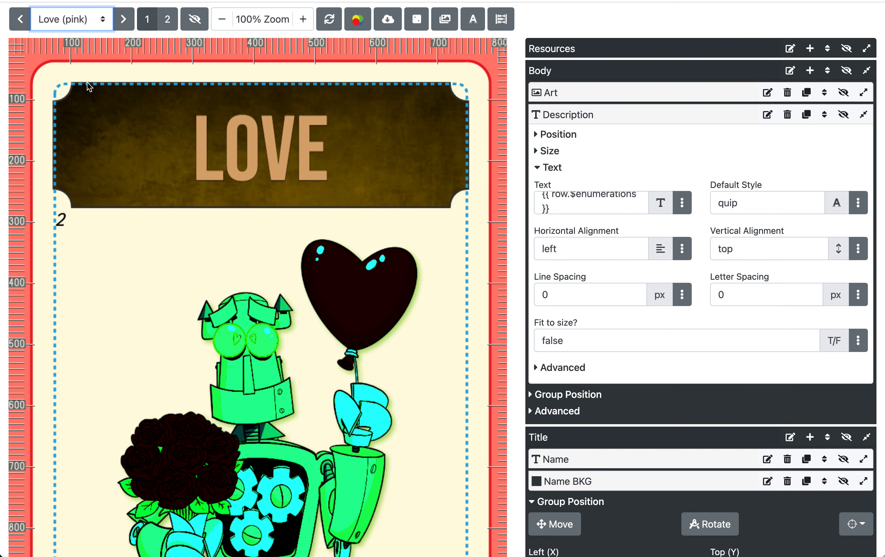
click(81, 19)
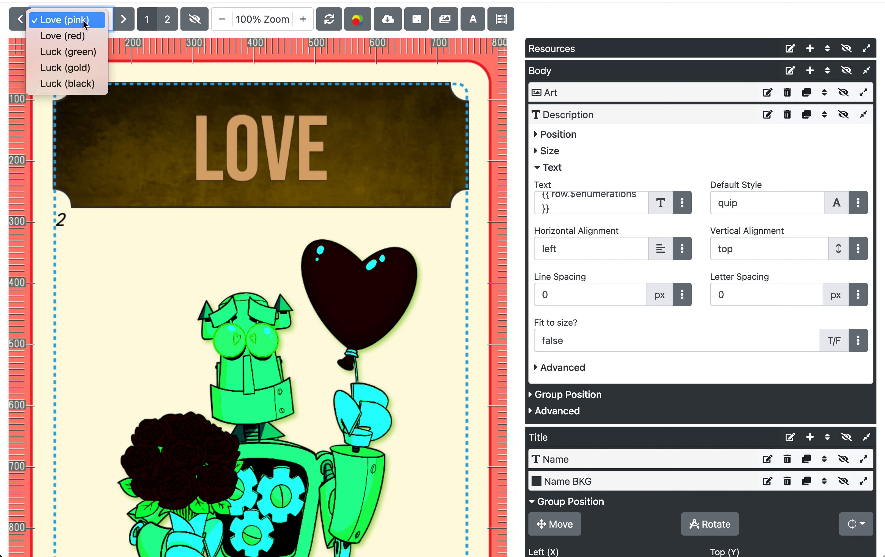
click(84, 21)
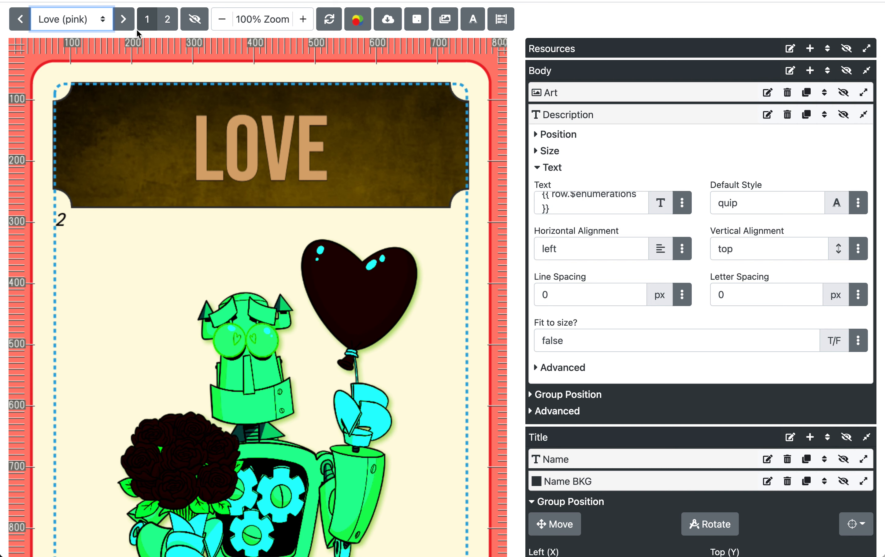
Advance the preview through the enumerated cards to Luck (green) and review the remaining color variants
click(127, 22)
click(127, 22)
click(125, 21)
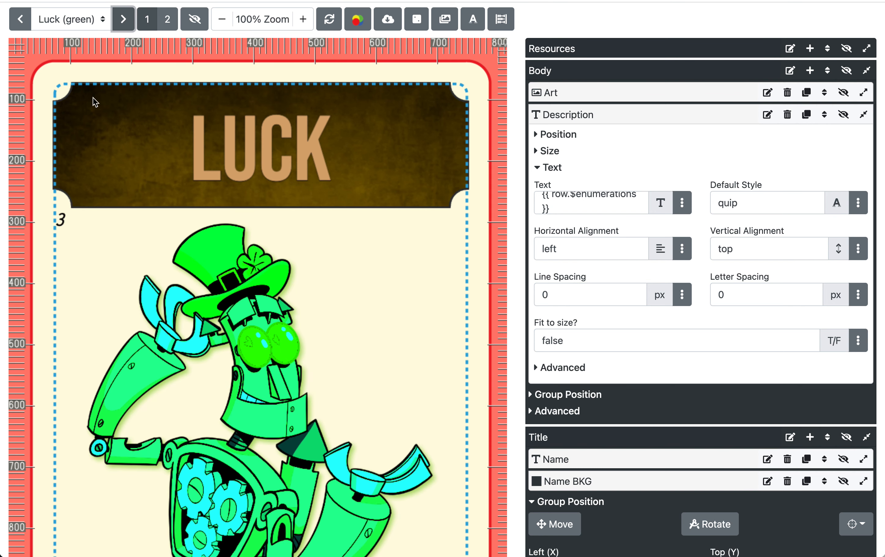
click(88, 17)
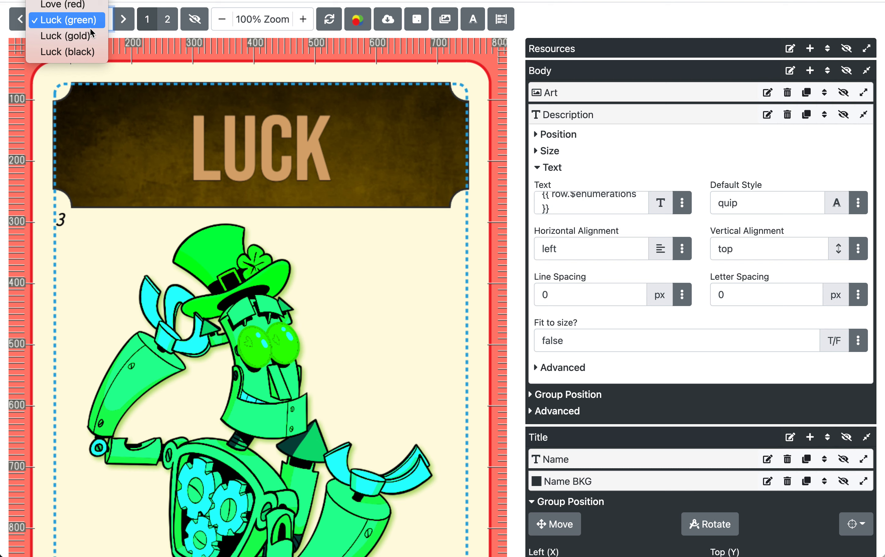
click(114, 95)
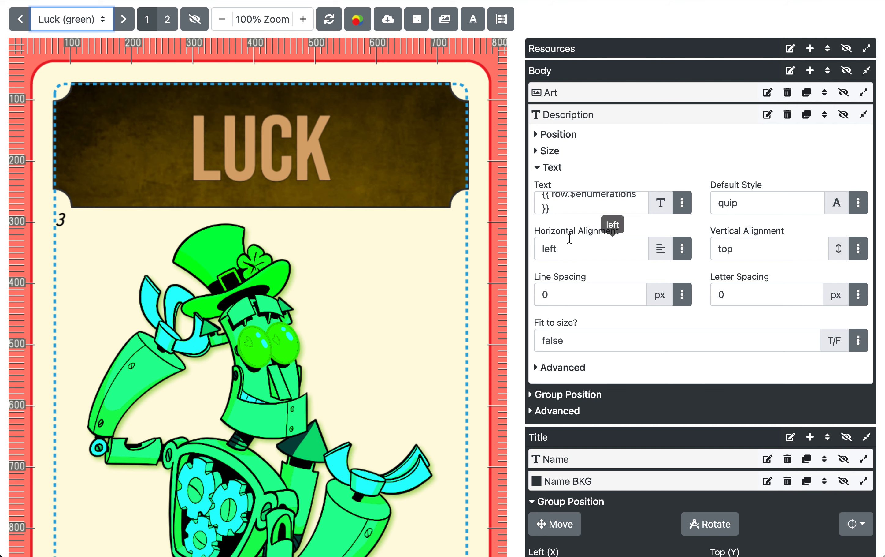
Collapse the Description layer and expand the Name BKG layer's drop shadow settings
click(580, 116)
click(580, 116)
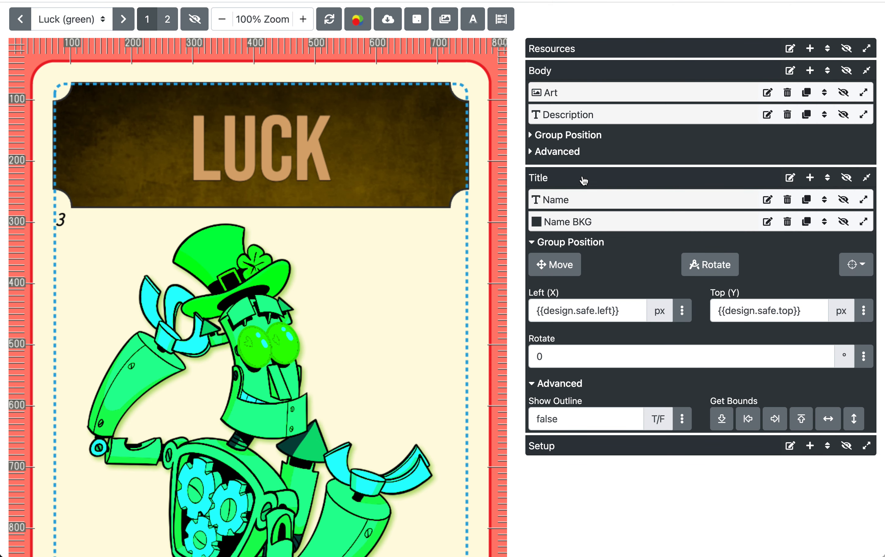
click(582, 222)
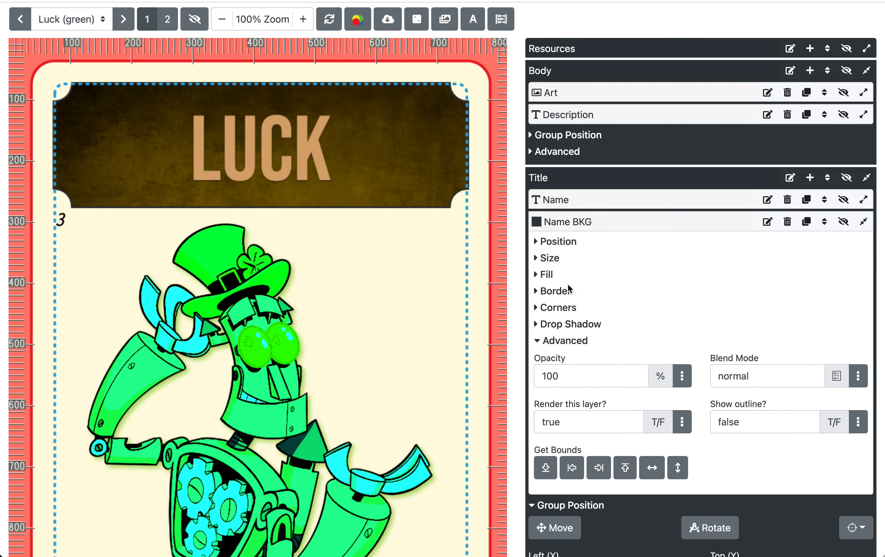
click(567, 324)
scroll(585, 344, down, 3)
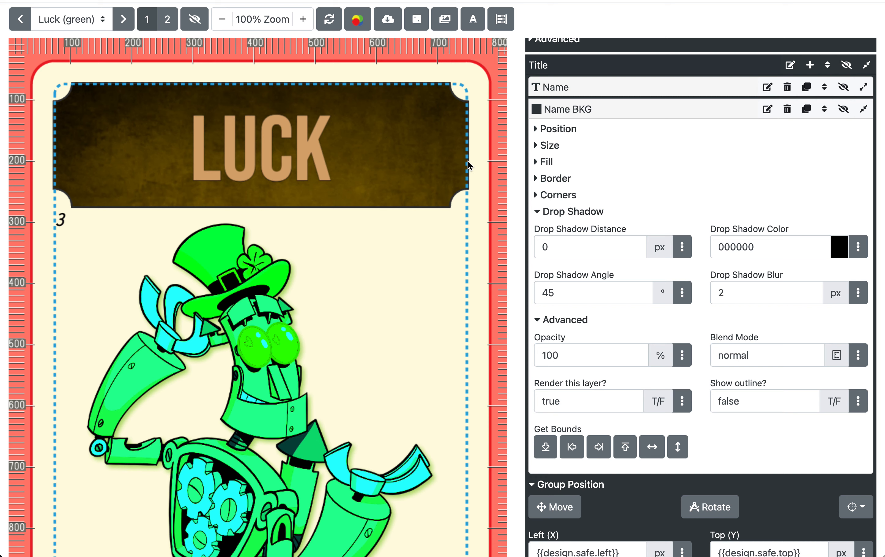
Set the Name BKG layer's corner type to Square and close the corner type settings
click(564, 196)
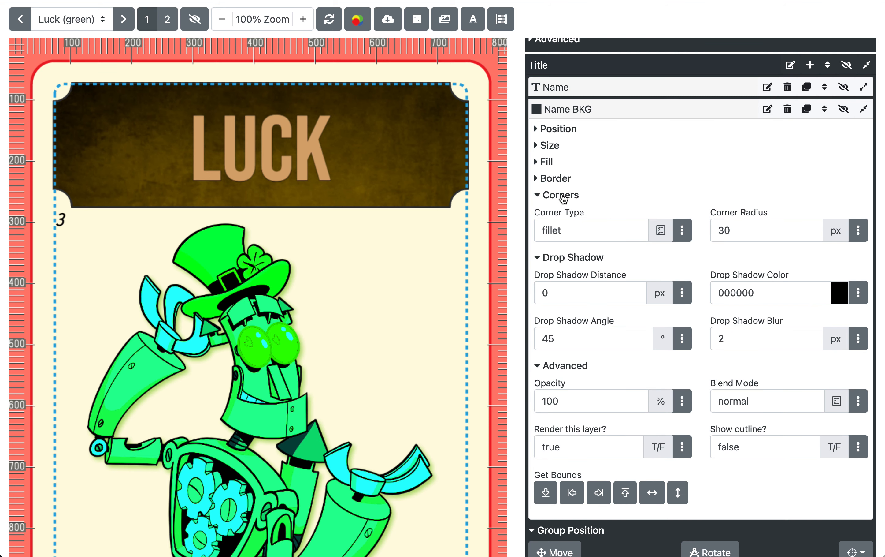
click(682, 230)
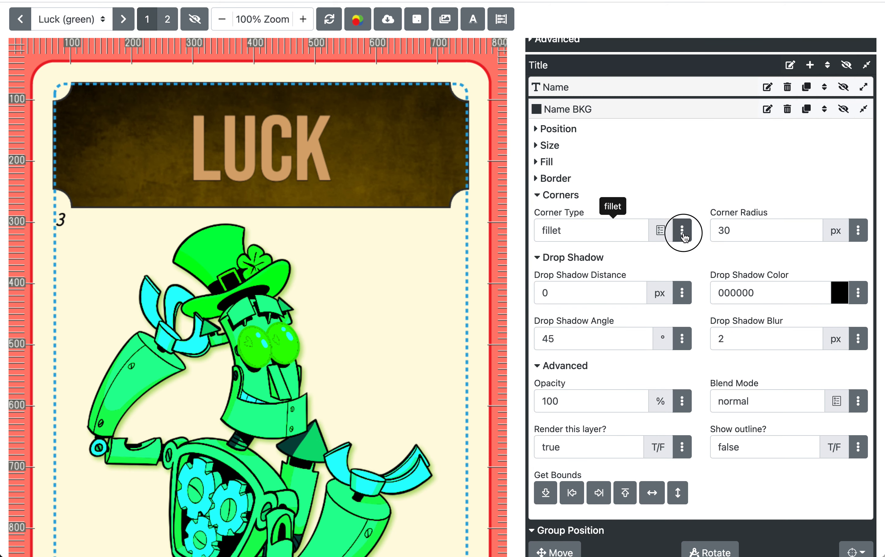
click(756, 65)
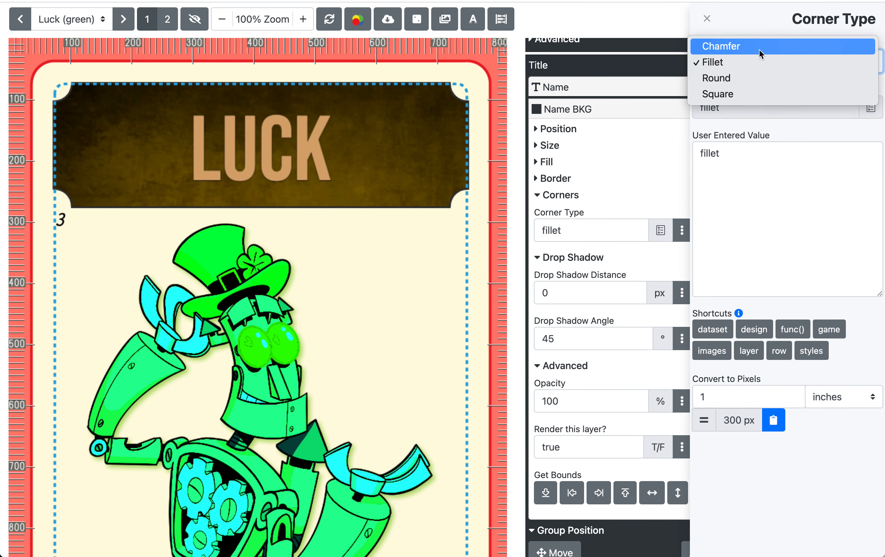
click(752, 93)
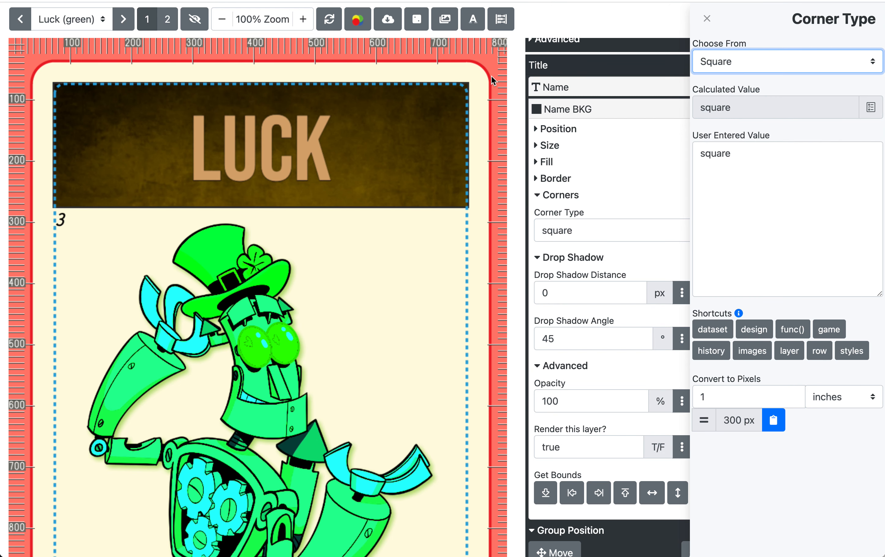
click(707, 20)
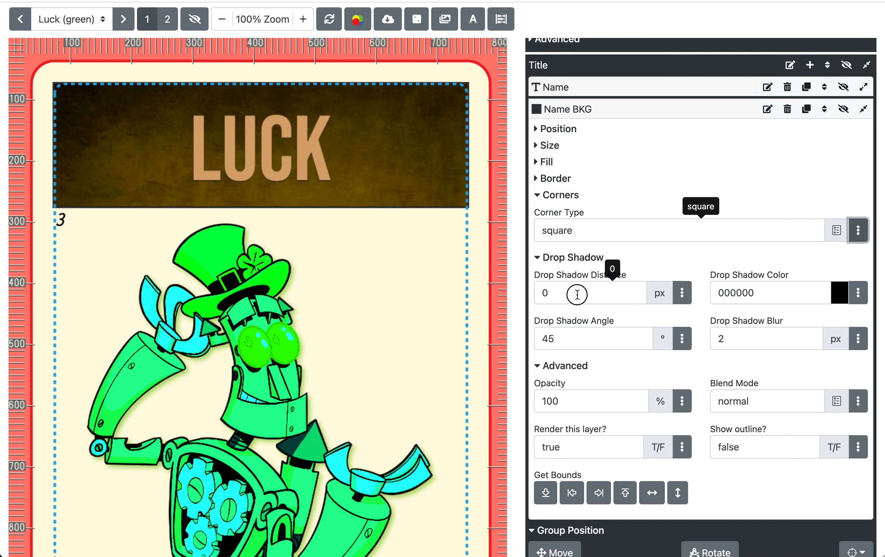
Set the Name BKG layer's drop shadow distance to 5 px
click(577, 294)
text(5)
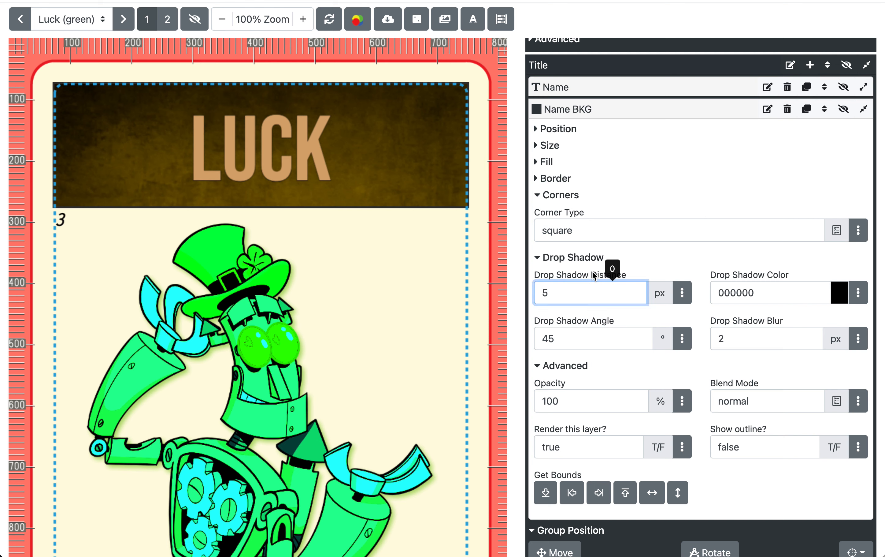
key(Return)
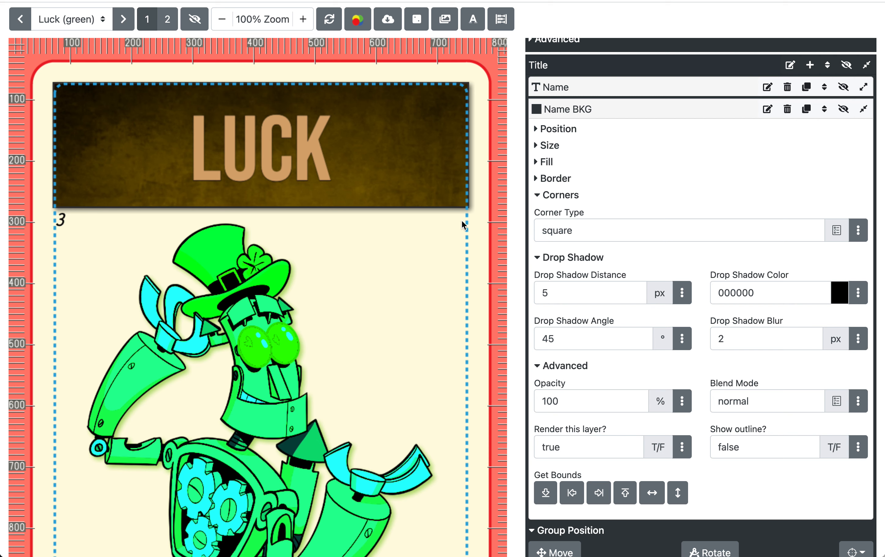
Change the Name BKG layer's corner type to Chamfer
click(567, 229)
click(863, 233)
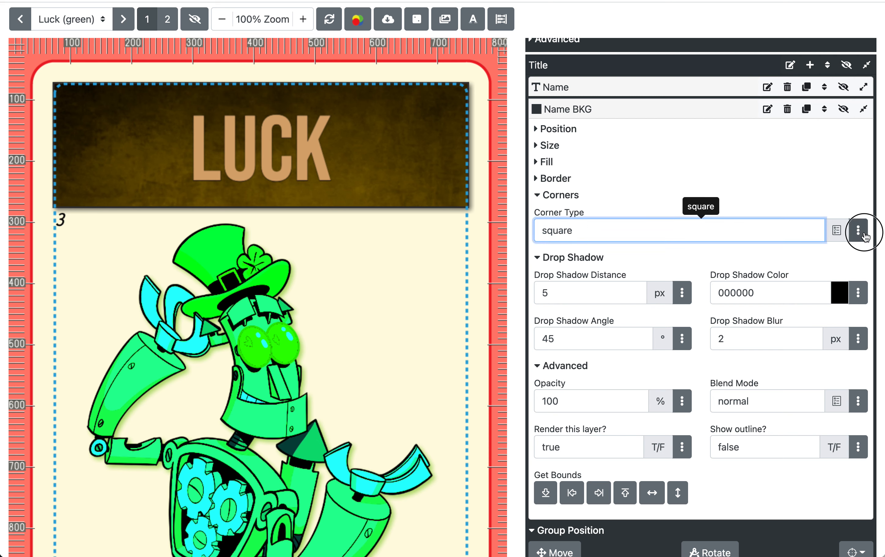
click(760, 63)
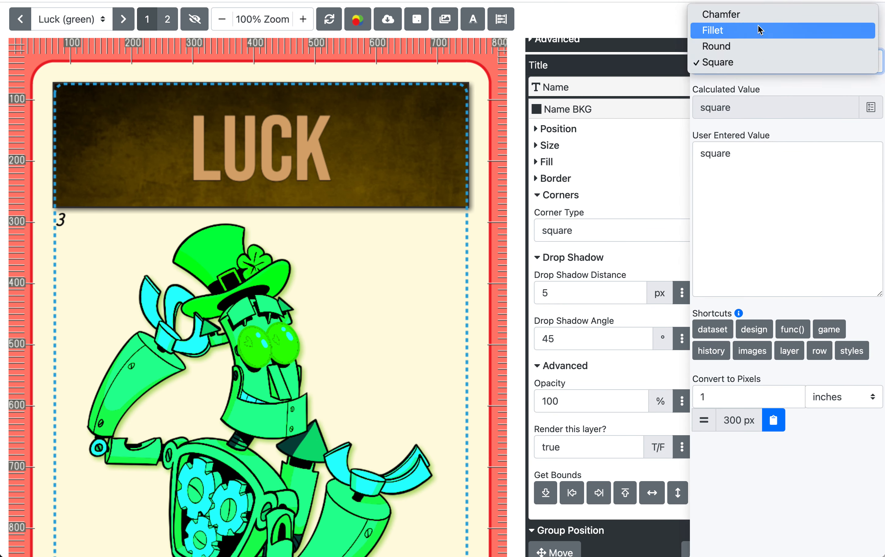
click(760, 14)
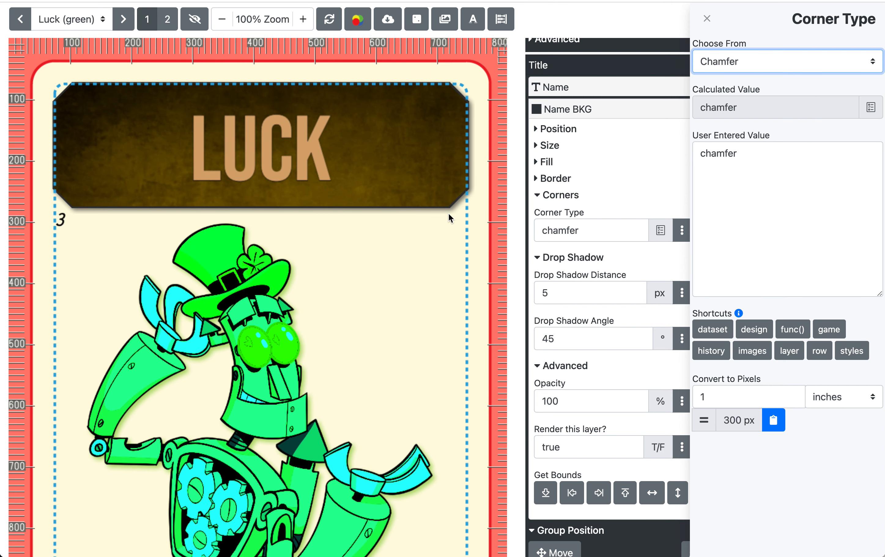
Set the Name BKG layer's corner type back to Fillet and close the corner type settings
click(730, 62)
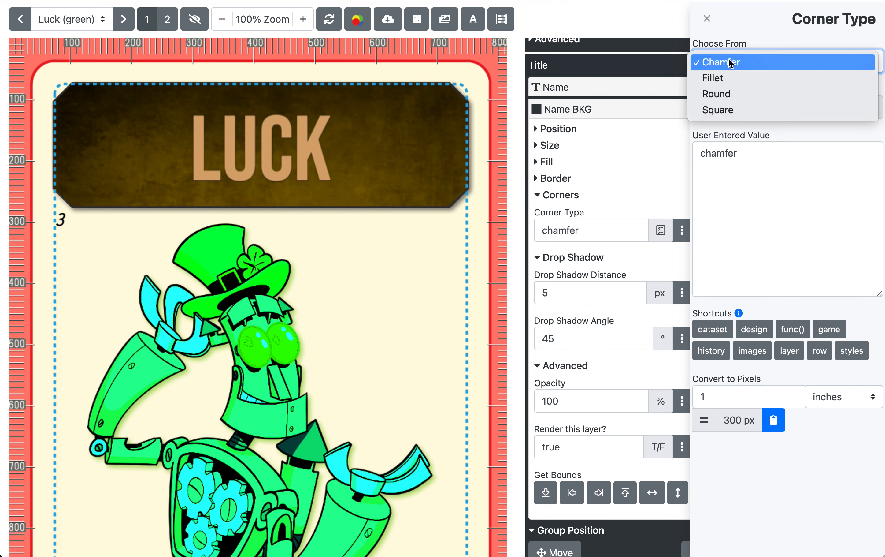
click(732, 79)
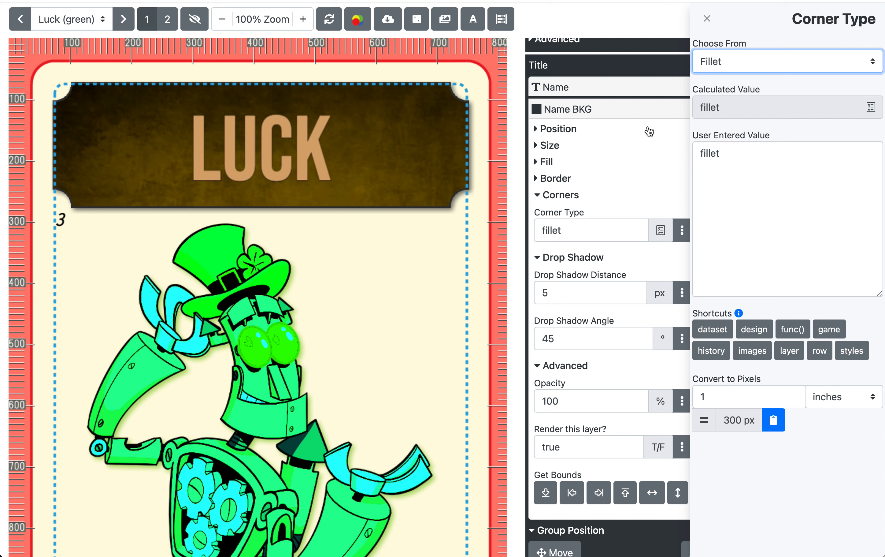
click(707, 19)
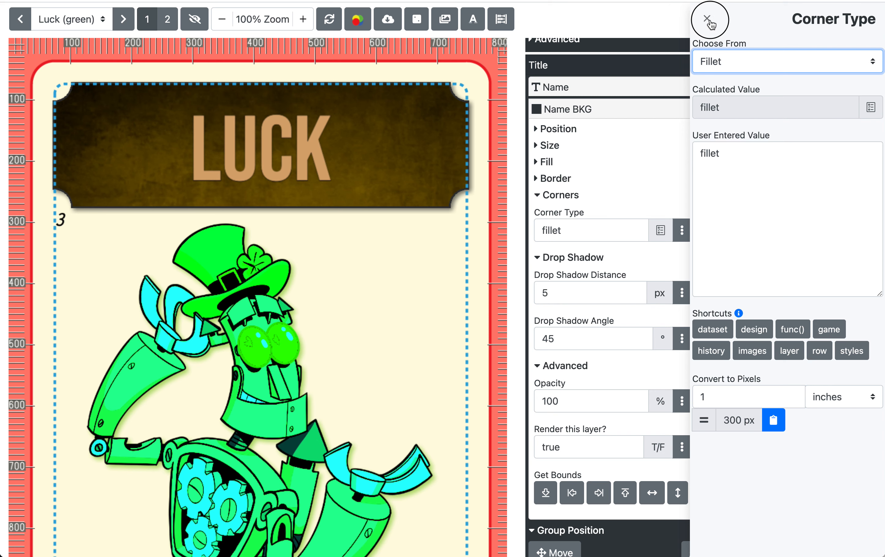